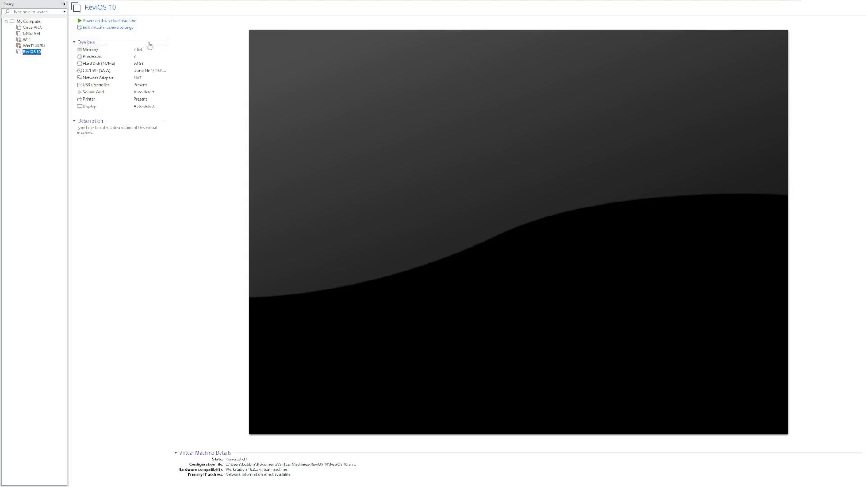
- Power on the ReviOS 10 virtual machine from the VMware Workstation Library
click(145, 27)
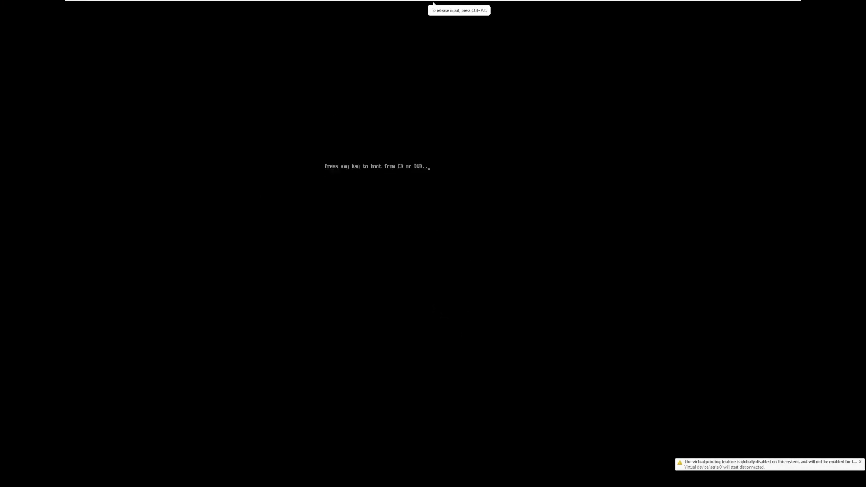
- Boot from the installation disc, accept the license terms, and install on Drive 0's 60 GB unallocated space
key(Return)
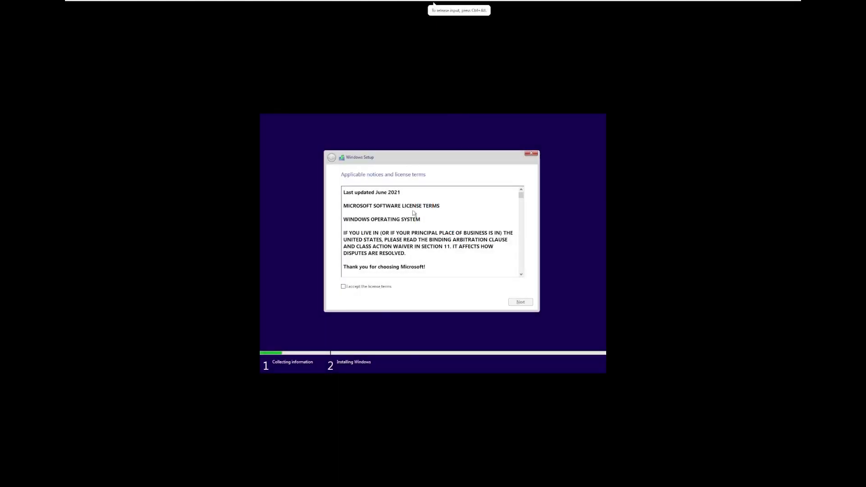
mouse_move(521, 196)
mouse_down()
mouse_move(520, 264)
mouse_move(521, 191)
mouse_up()
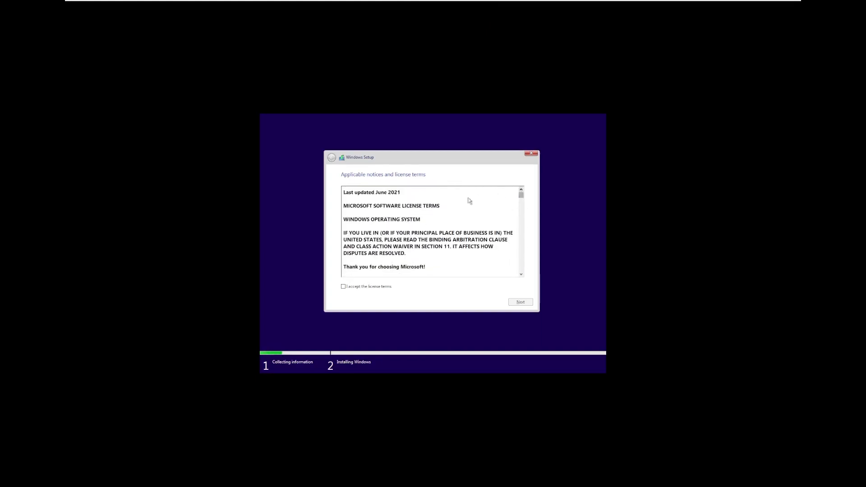
click(368, 286)
mouse_move(402, 194)
mouse_down()
mouse_move(343, 193)
mouse_move(399, 193)
mouse_up()
click(520, 301)
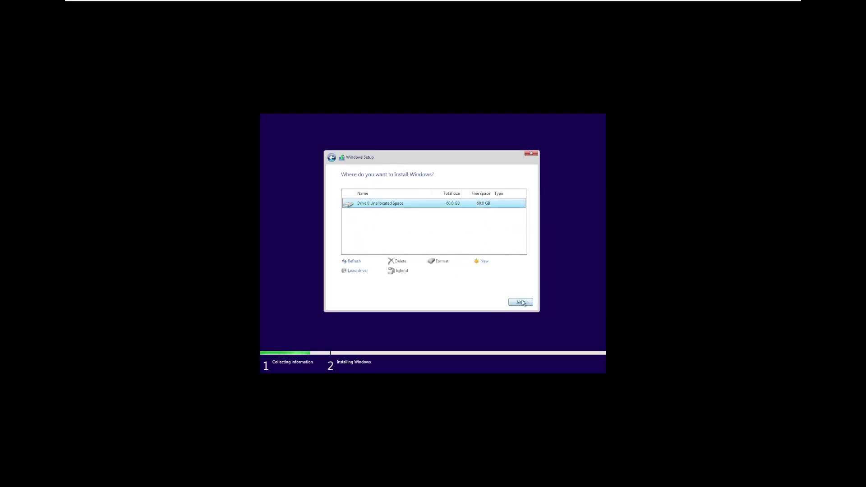
key(Return)
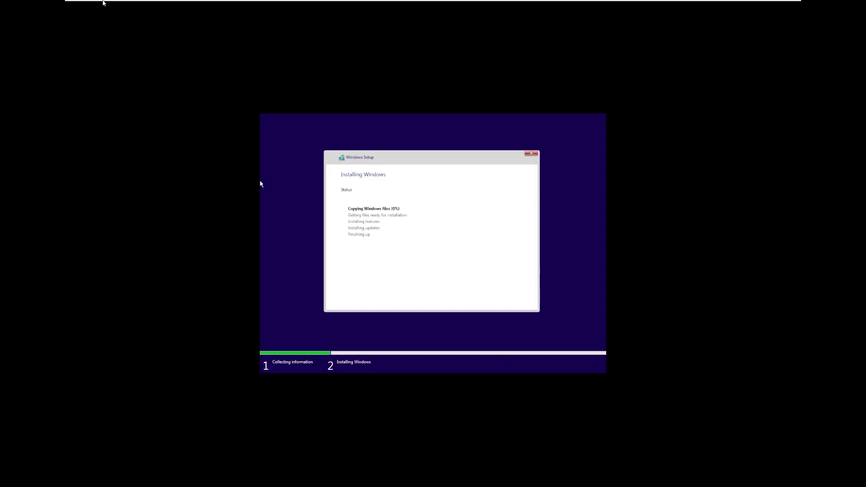
click(101, 4)
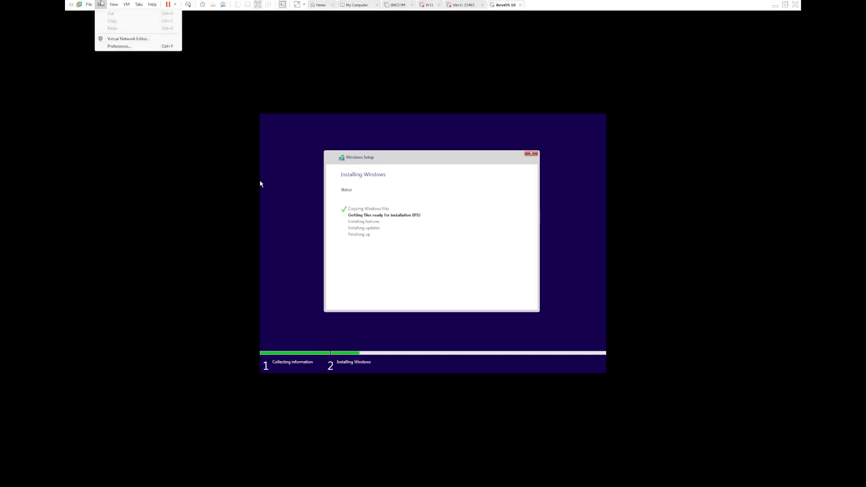
mouse_move(87, 6)
click(115, 47)
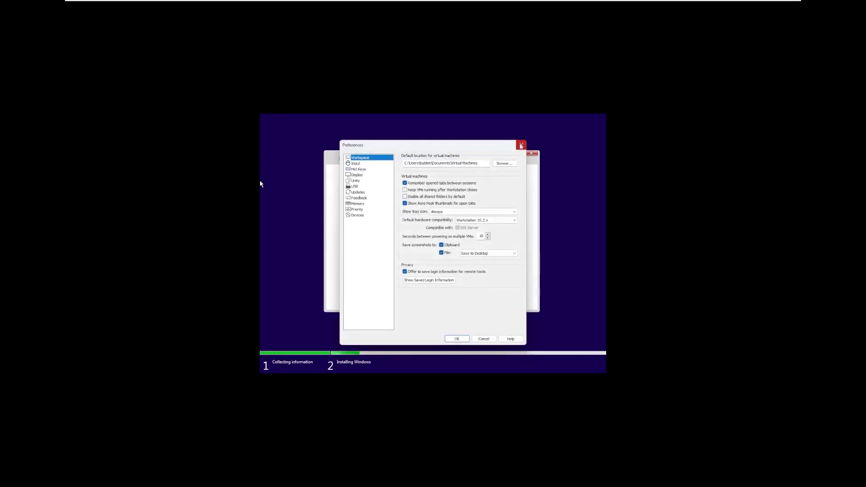
click(521, 145)
key(ctrl+d)
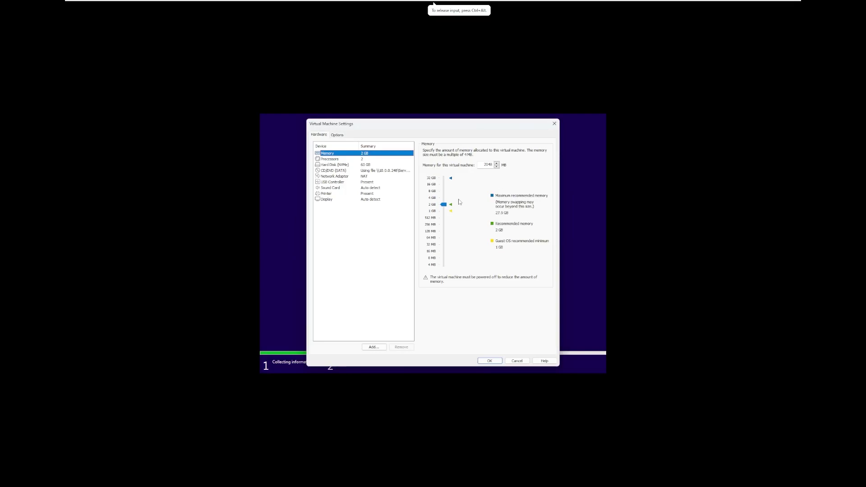
click(380, 160)
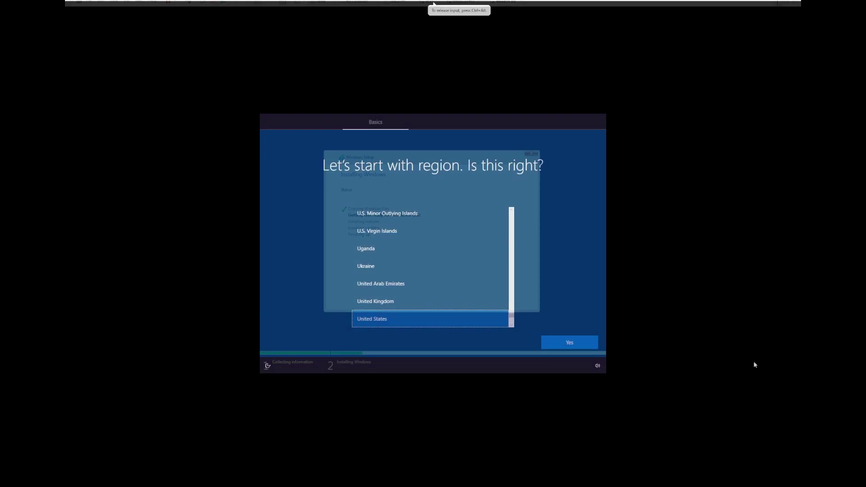
- Confirm the suggested region and US keyboard layout, skipping a second layout
click(595, 339)
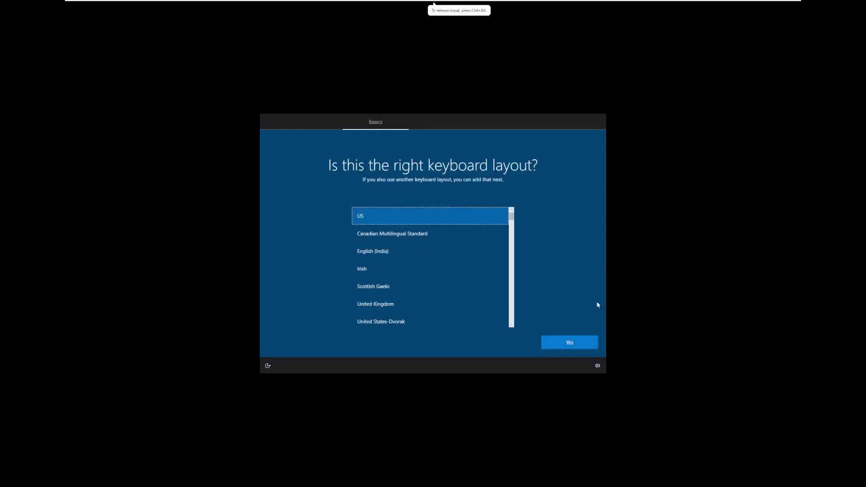
click(582, 345)
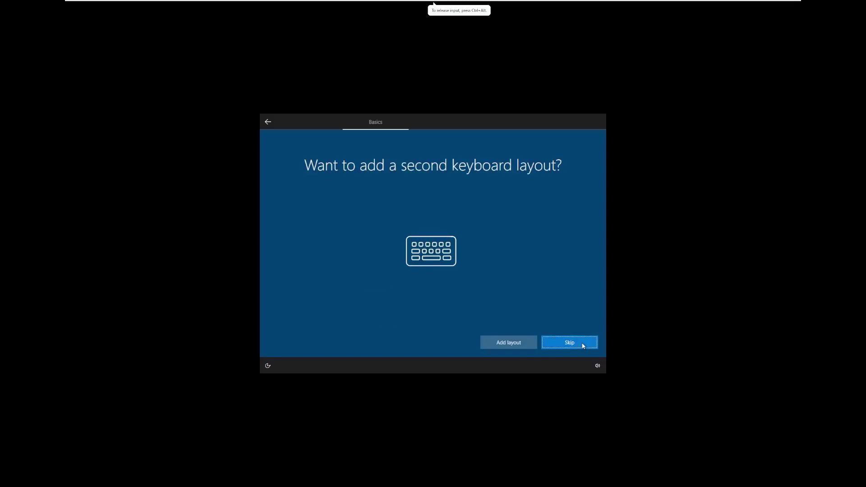
click(583, 345)
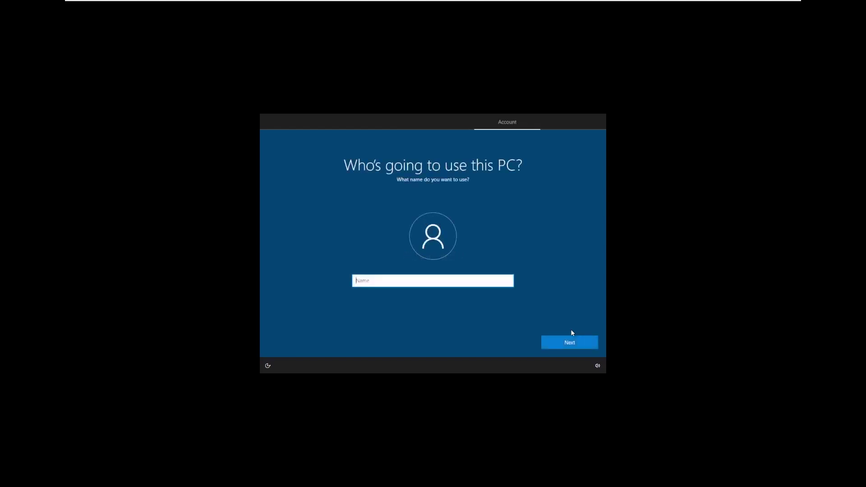
- Create a local account named 'ReviOS' with no password
text(ReviOS10)
key(Return)
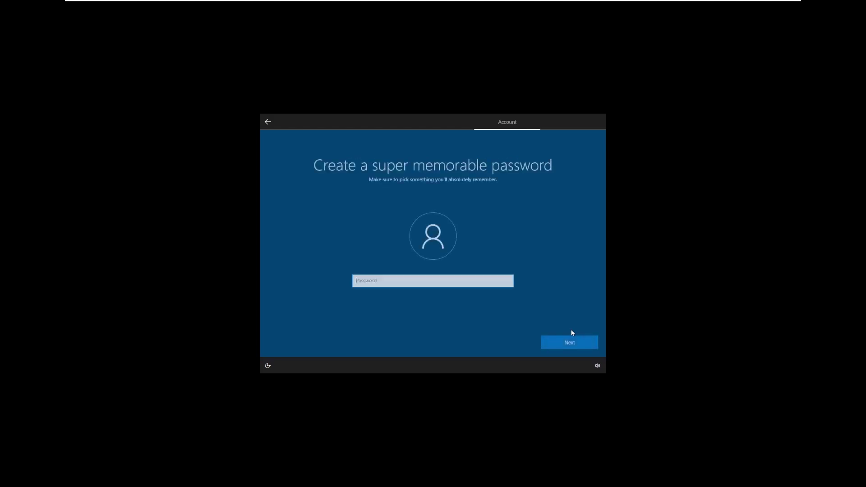
click(574, 342)
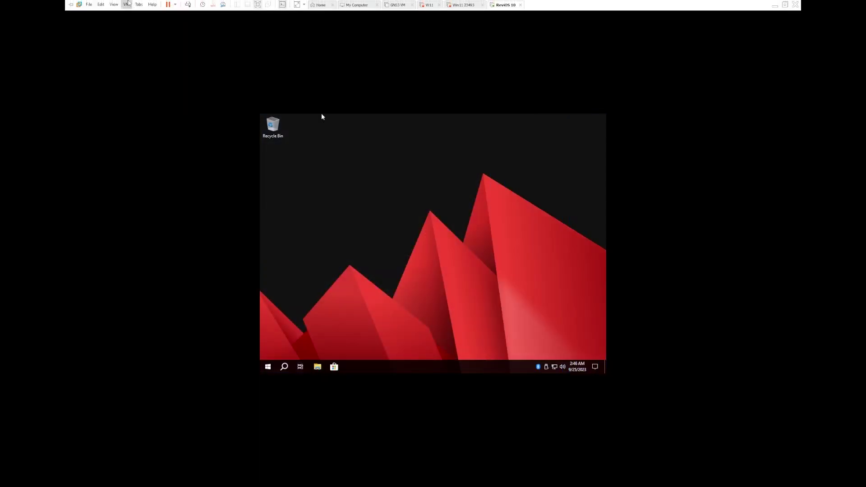
- Mount the VMware Tools disc from the VM menu and open the guest's Start menu
click(126, 4)
click(154, 75)
click(441, 268)
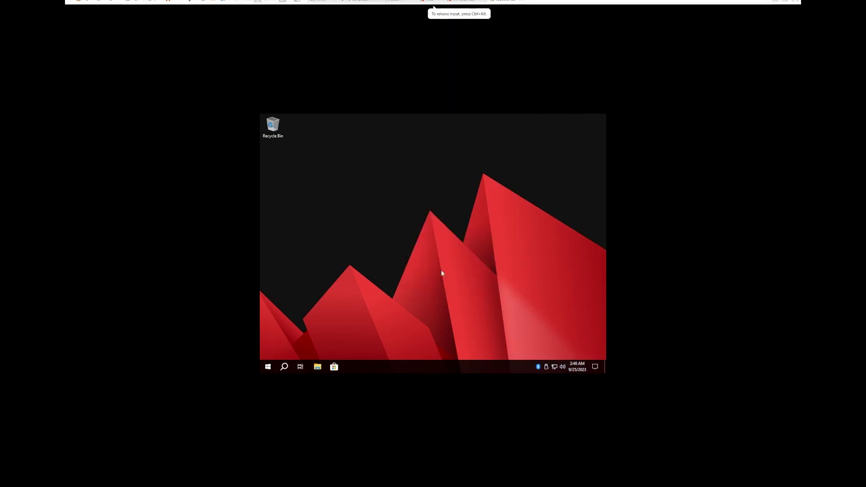
click(268, 367)
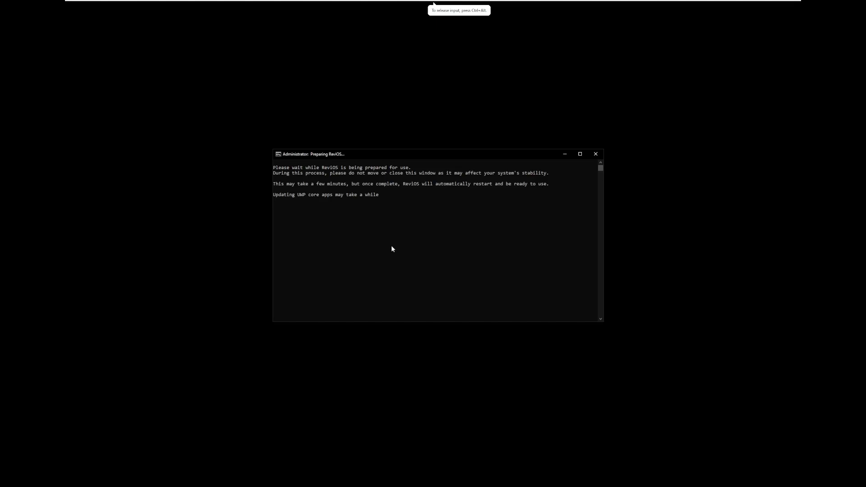
mouse_move(278, 2)
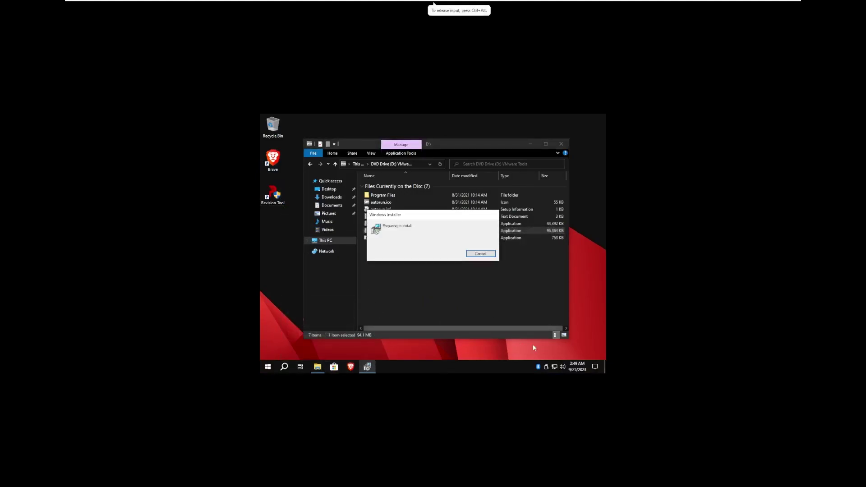
- Install VMware Tools with the typical setup type and close the DVD drive window
click(468, 294)
click(469, 294)
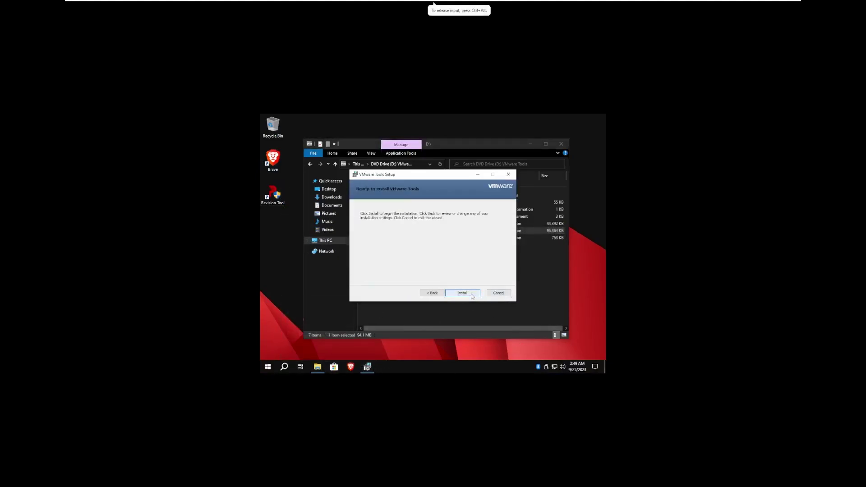
click(471, 295)
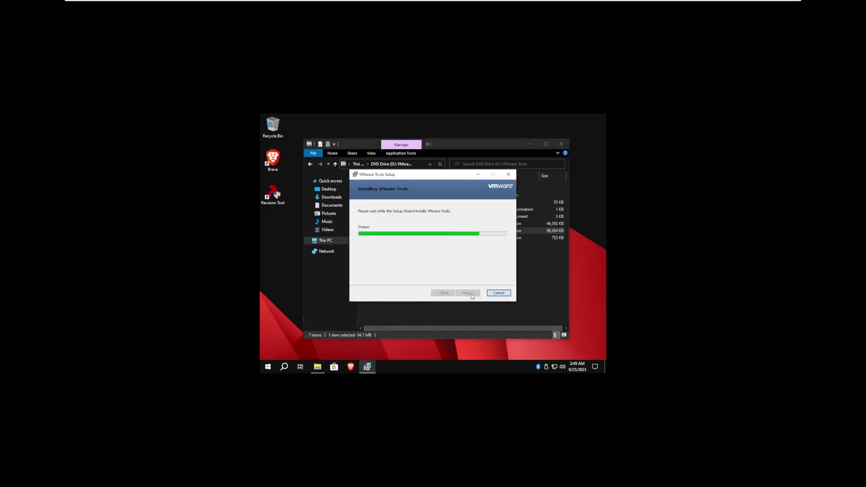
click(561, 144)
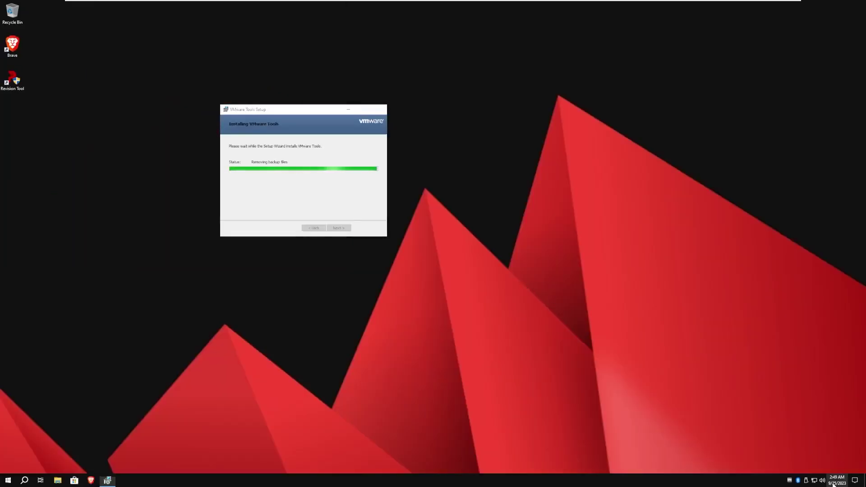
- Glance at the date and calendar, then finish setup and postpone the restart
click(833, 484)
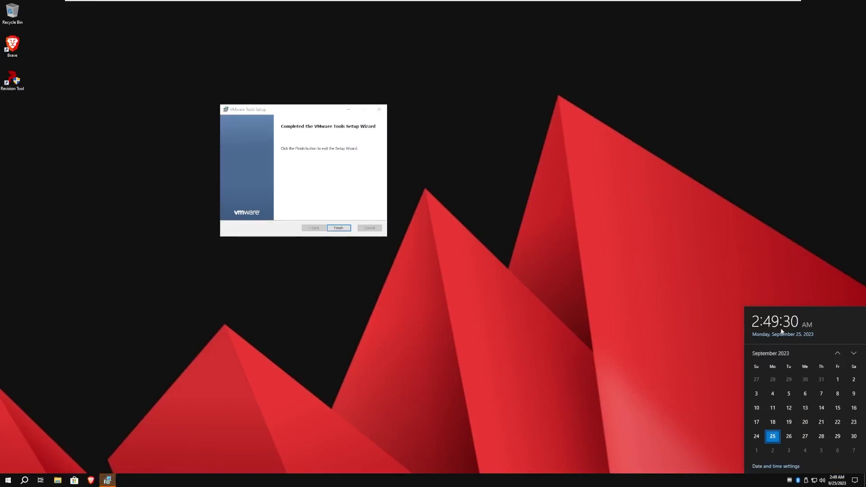
click(338, 228)
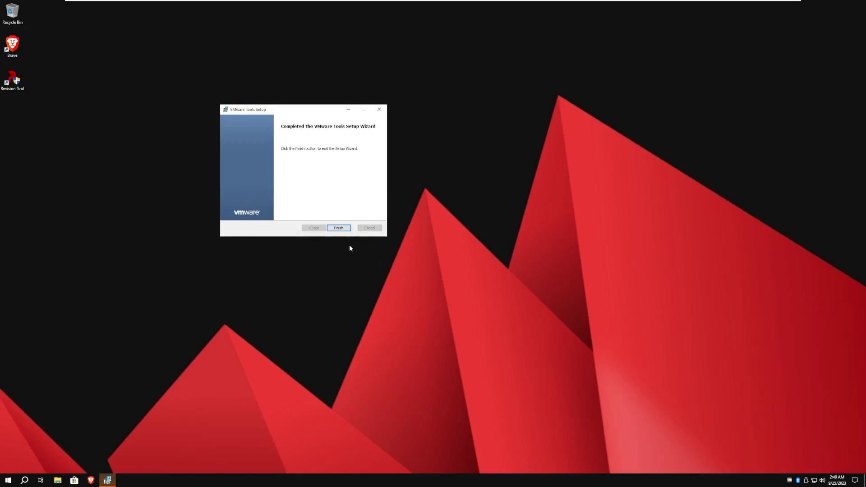
click(460, 255)
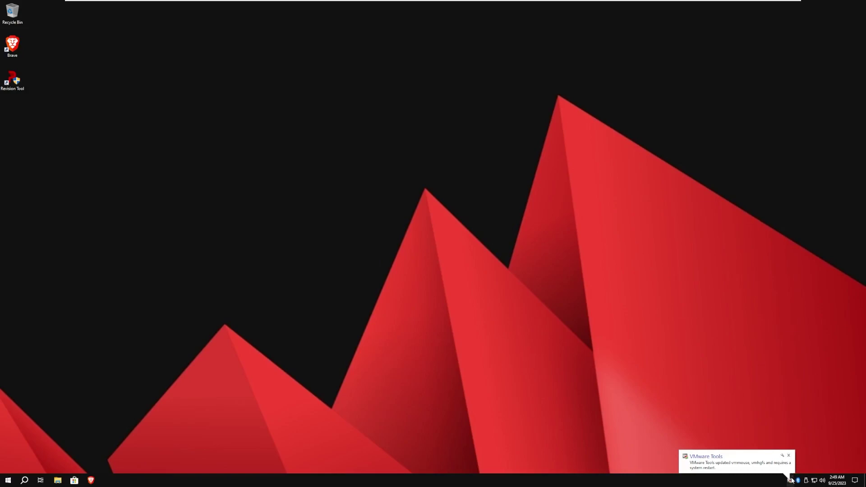
- Dismiss the VMware Tools notification and briefly open and close the Recycle Bin
click(789, 457)
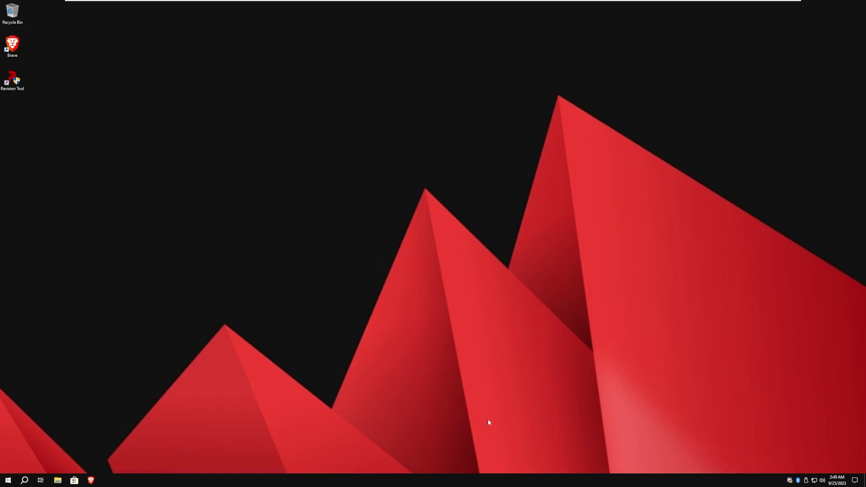
double_click(7, 18)
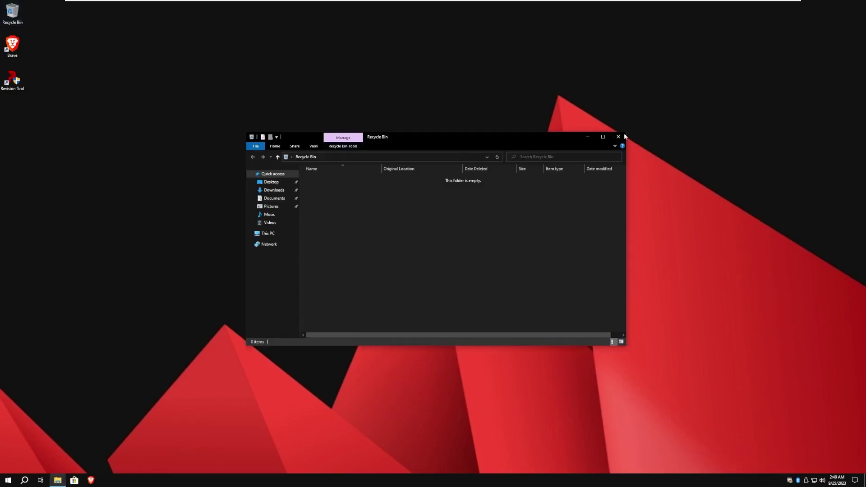
click(618, 137)
- Launch Revision Tool as admin, view Security, Usability, Performance, Windows Updates and Miscellaneous pages, then close it
double_click(12, 80)
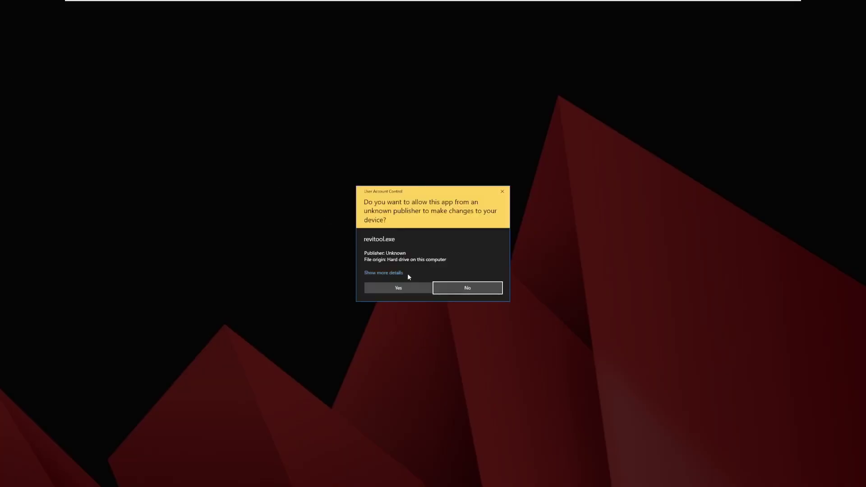
click(399, 290)
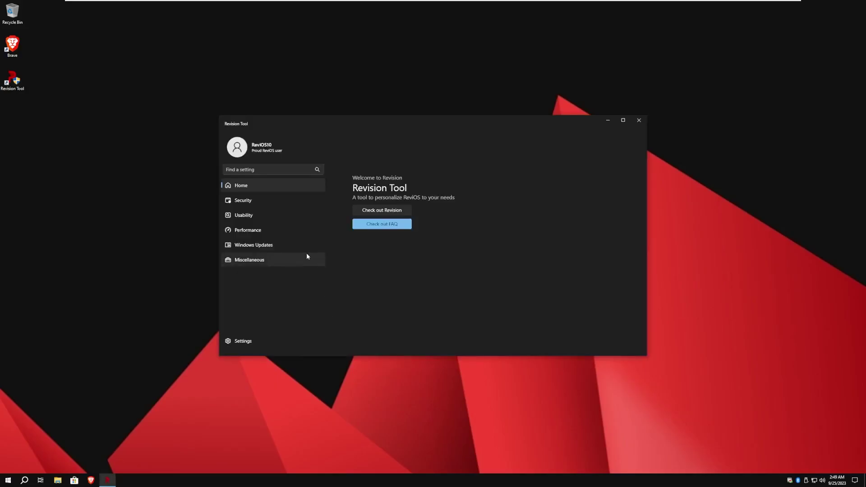
click(266, 200)
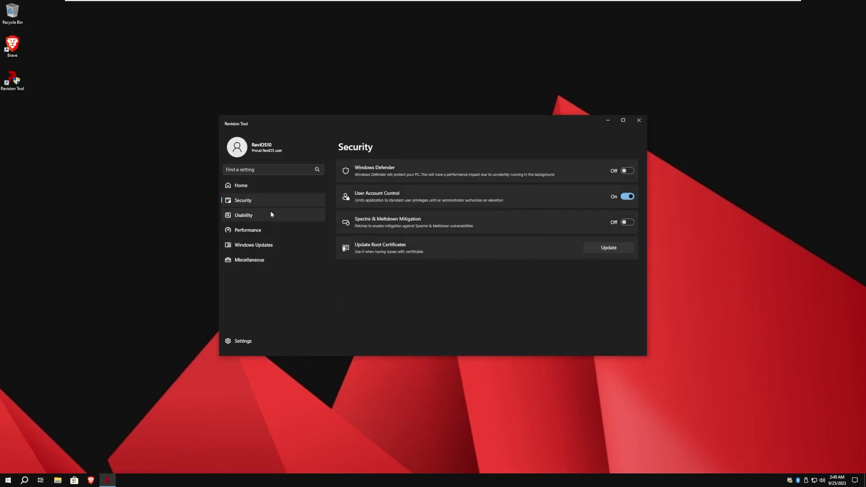
click(270, 213)
click(272, 228)
click(273, 245)
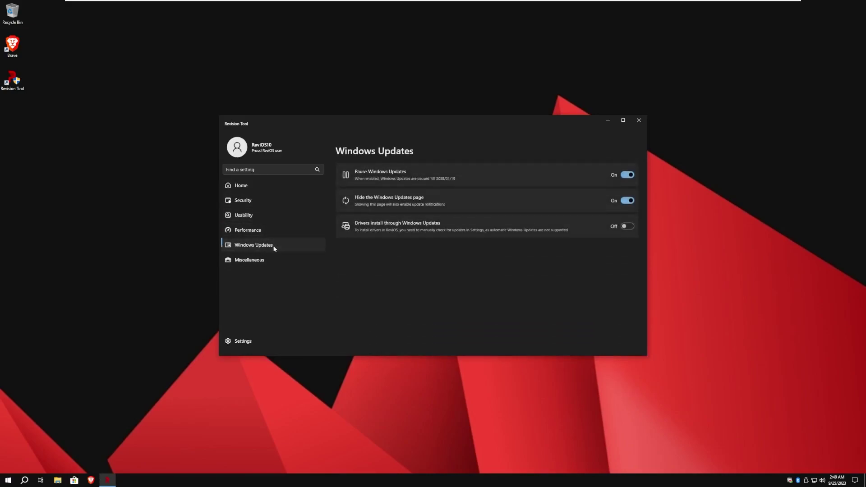
click(274, 262)
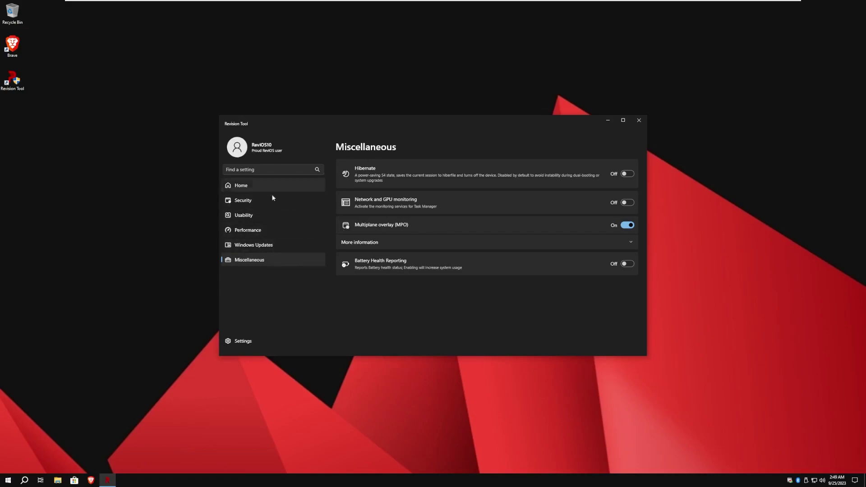
click(280, 215)
click(638, 121)
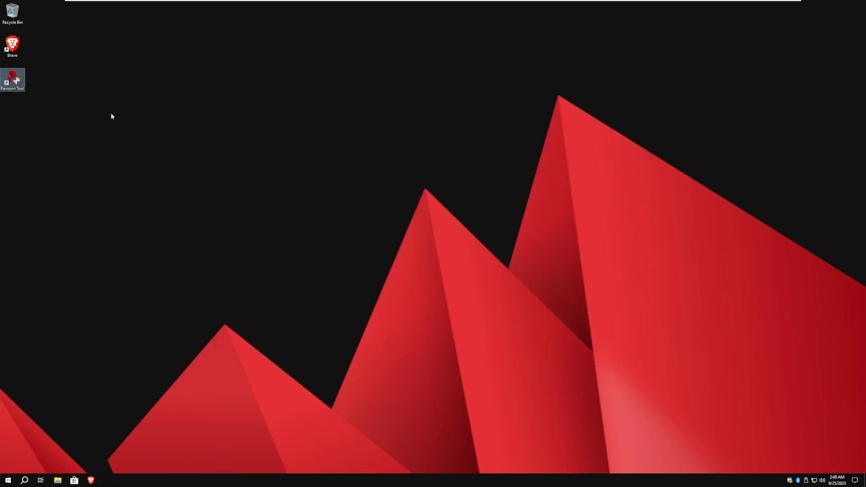
- Open the notification centre with all quick-action tiles expanded
drag(854, 127, 86, 370)
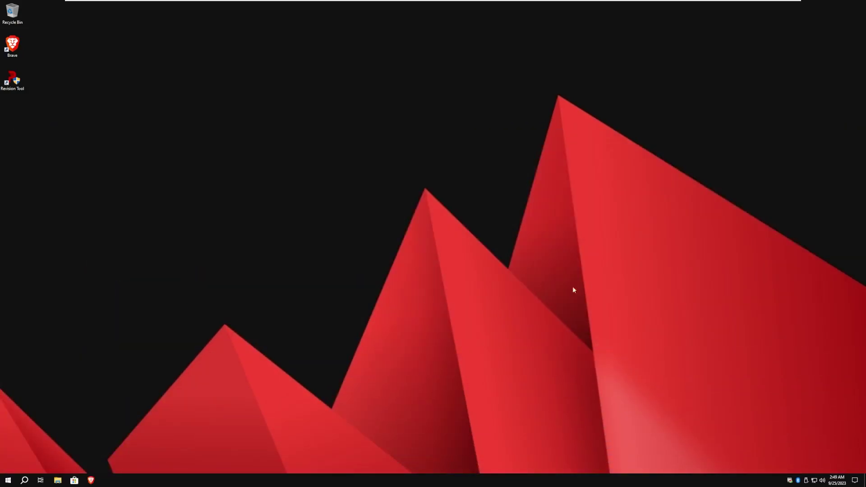
click(854, 480)
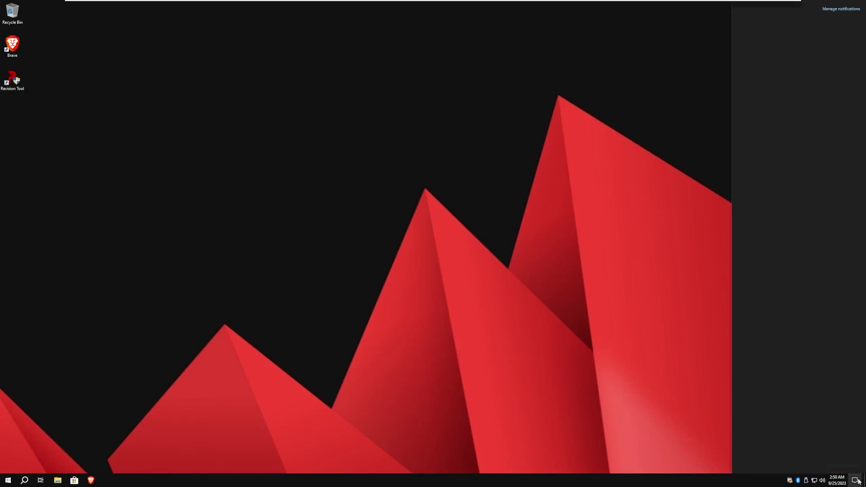
click(745, 442)
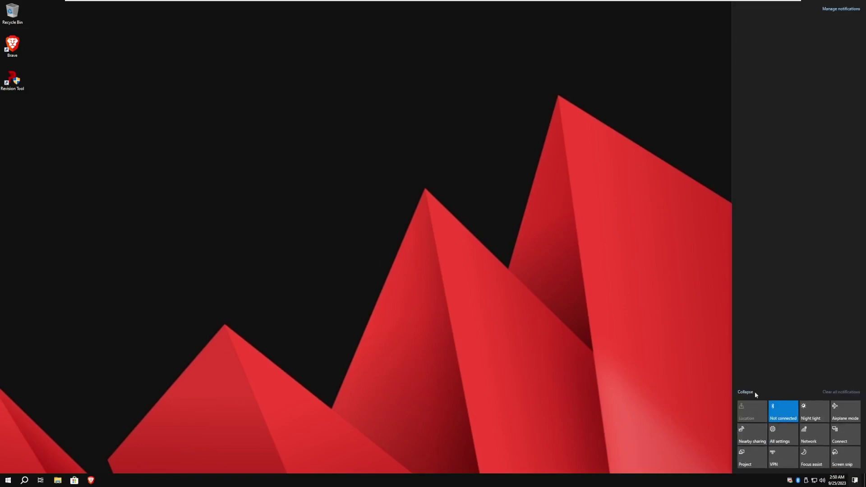
- Check the calendar, volume, network, device-eject and Bluetooth tray menus in turn, closing each
click(837, 479)
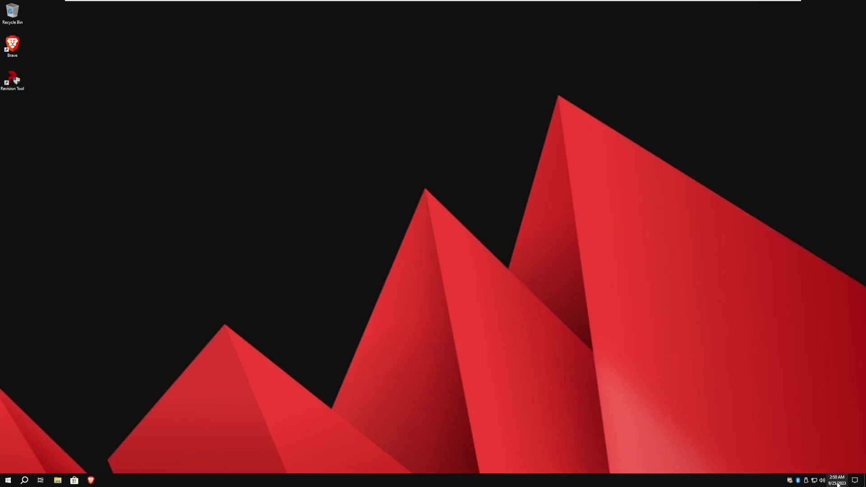
click(822, 480)
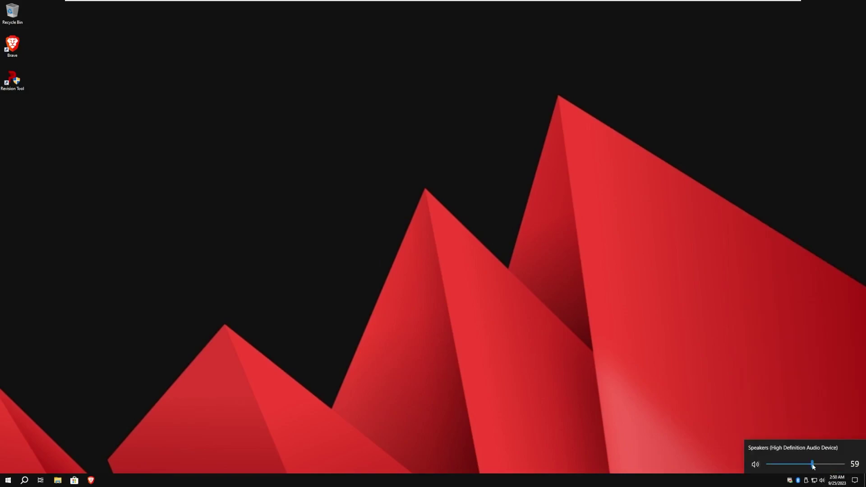
click(814, 480)
click(805, 481)
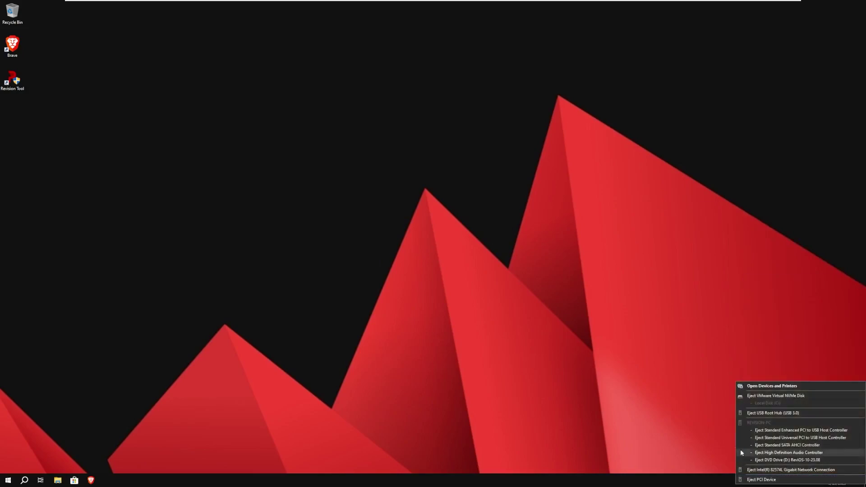
click(789, 477)
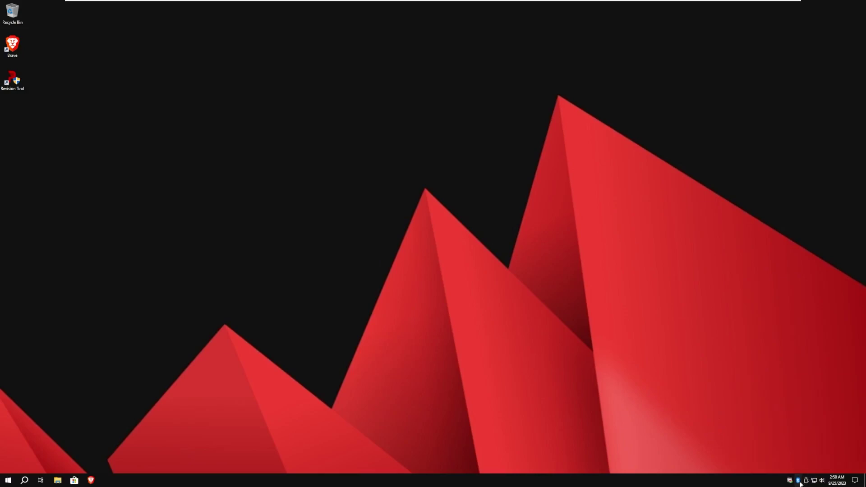
right_click(797, 480)
click(793, 483)
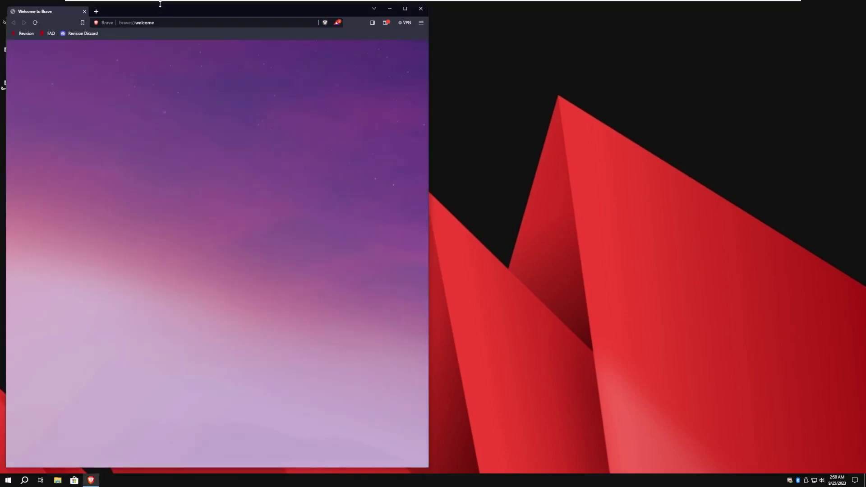
- Center Brave, open revi.cc from the Revision bookmark, scroll to its footer, and close Brave
drag(169, 8, 364, 33)
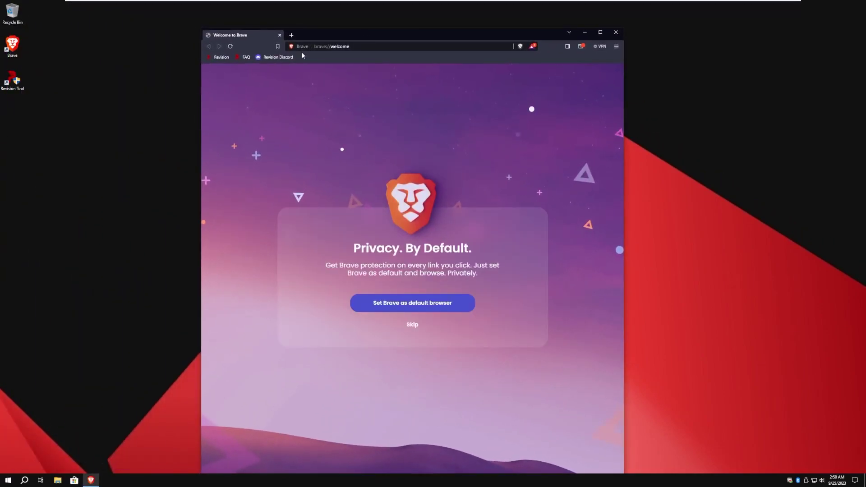
click(222, 57)
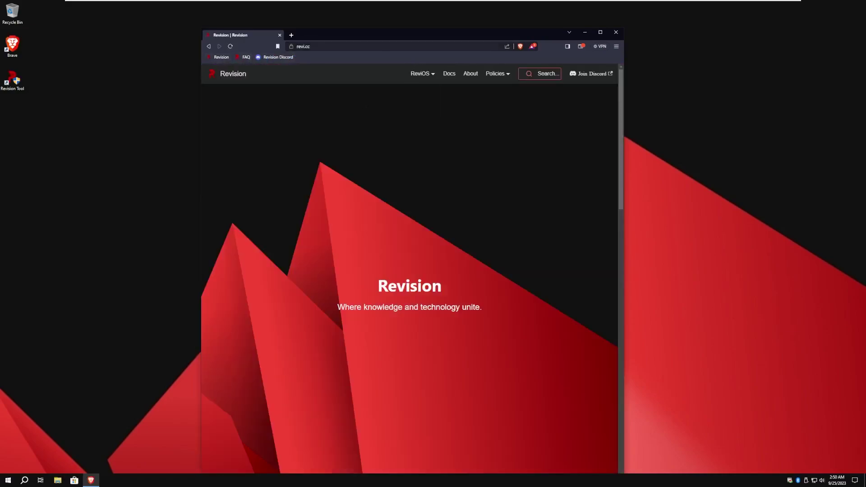
drag(393, 35, 385, 7)
scroll(417, 314, down, 4)
scroll(416, 310, down, 10)
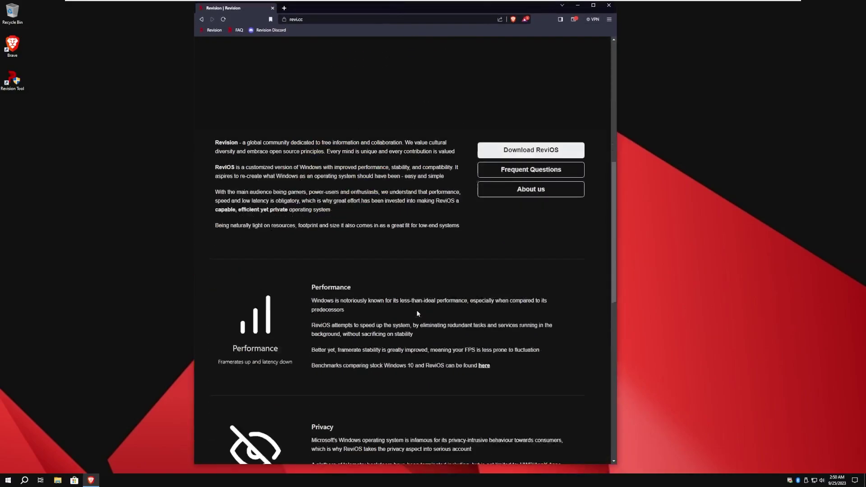
click(272, 8)
click(72, 478)
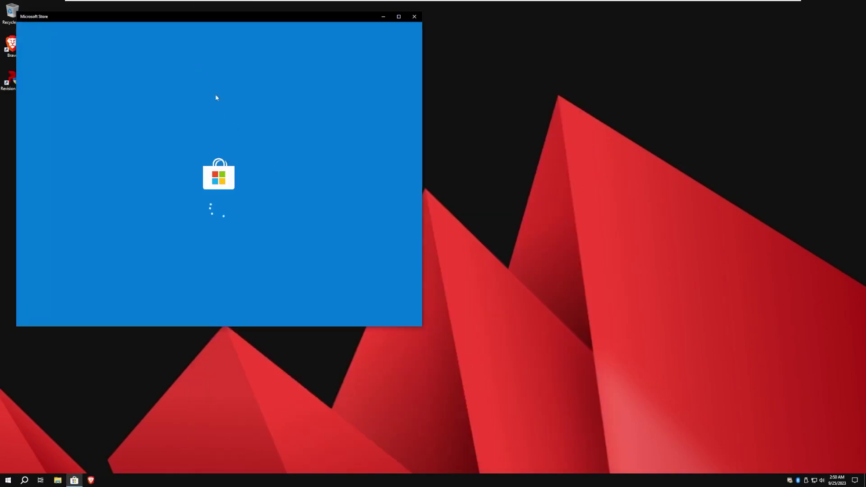
drag(164, 21, 282, 57)
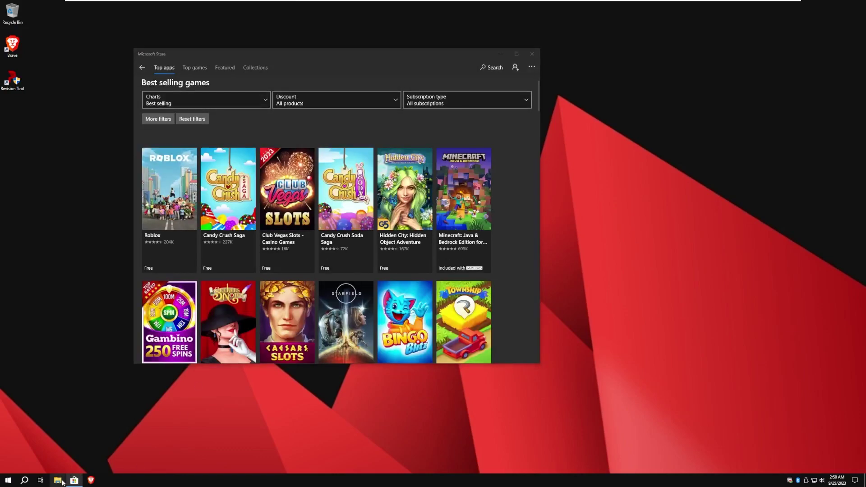
click(60, 481)
click(618, 138)
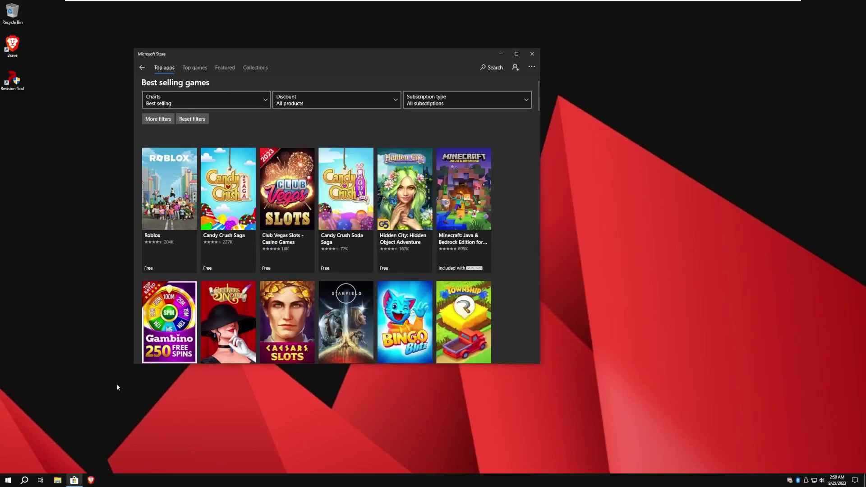
click(40, 481)
click(40, 481)
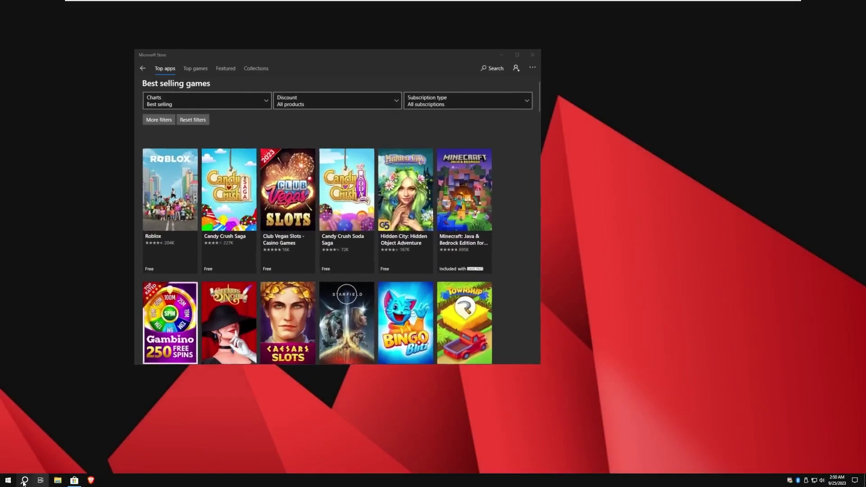
click(25, 480)
click(8, 480)
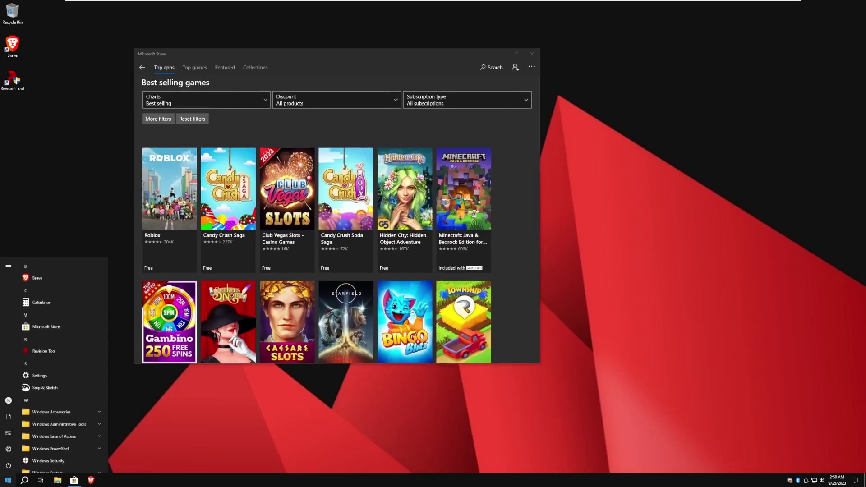
click(2, 483)
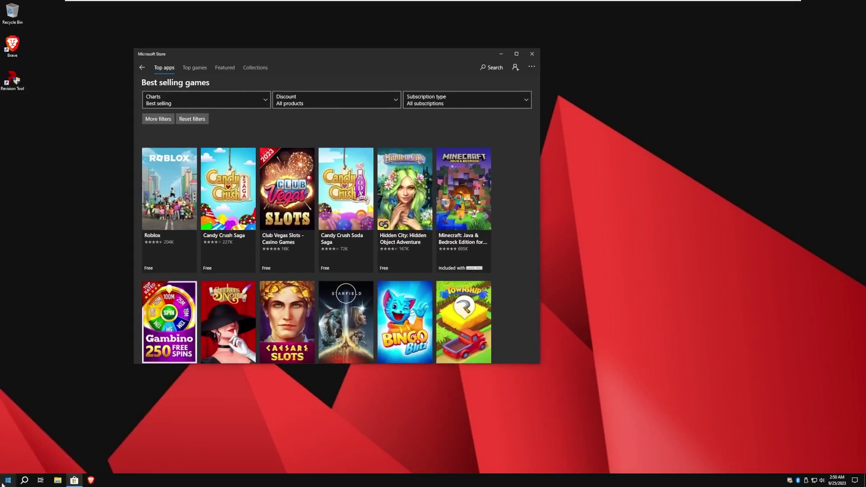
click(517, 55)
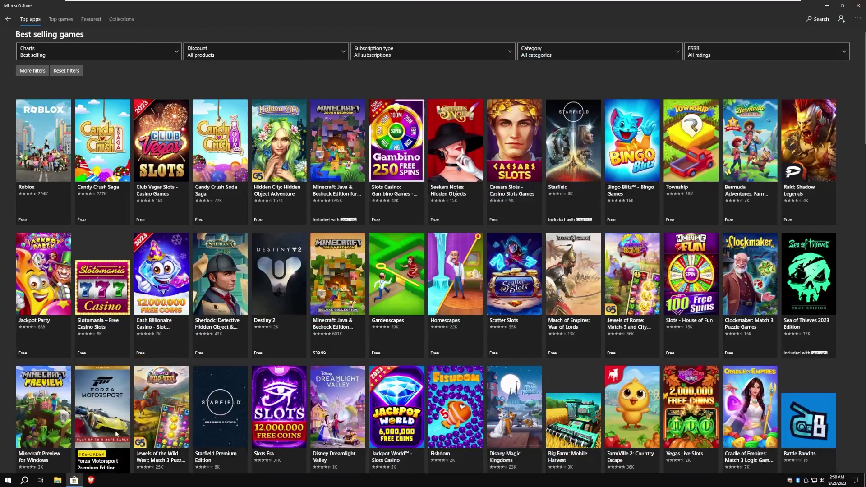
click(857, 5)
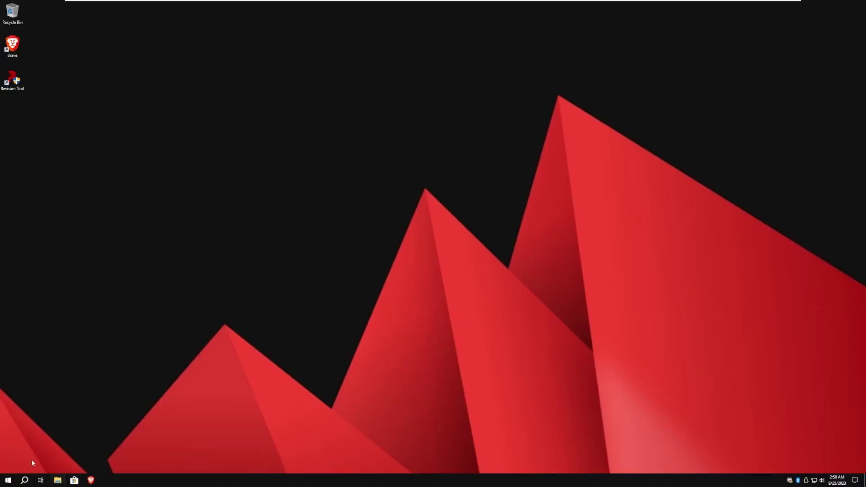
click(24, 480)
key(super)
scroll(34, 421, down, 3)
scroll(34, 421, up, 2)
scroll(34, 421, down, 2)
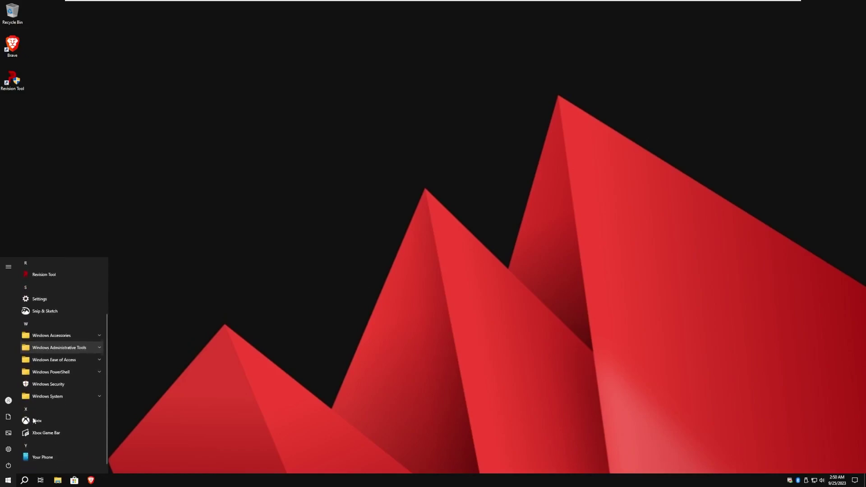
scroll(34, 421, up, 1)
click(24, 480)
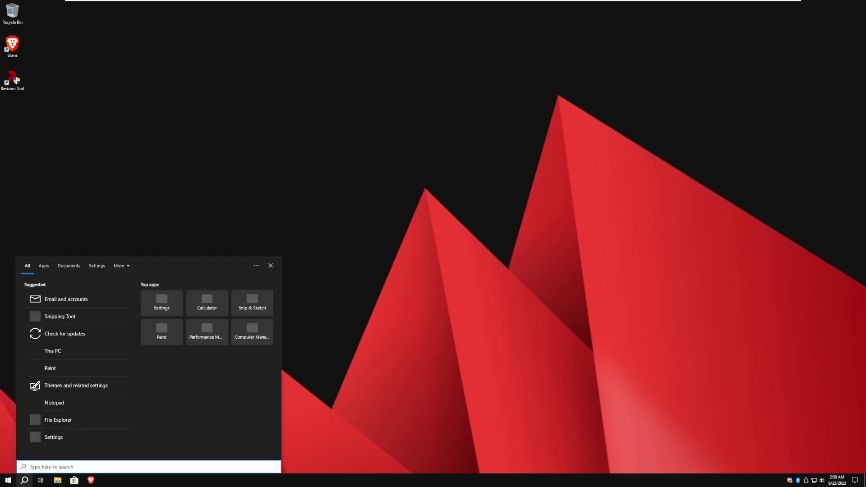
text(winver)
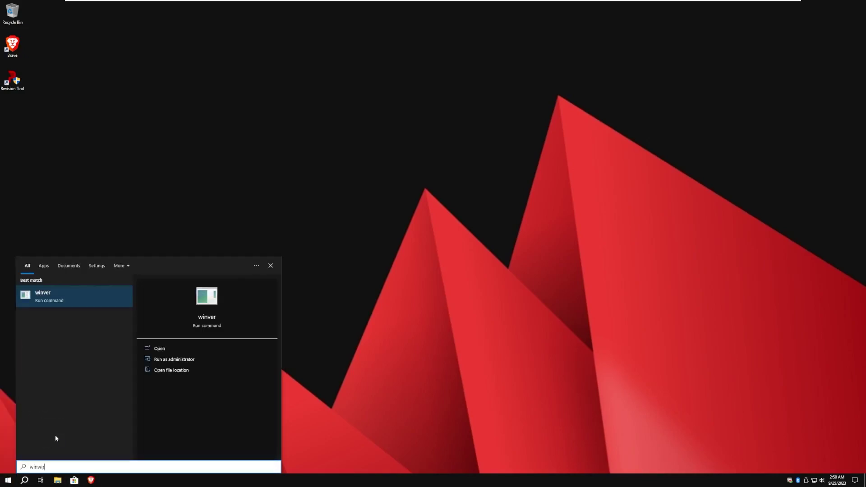
key(Return)
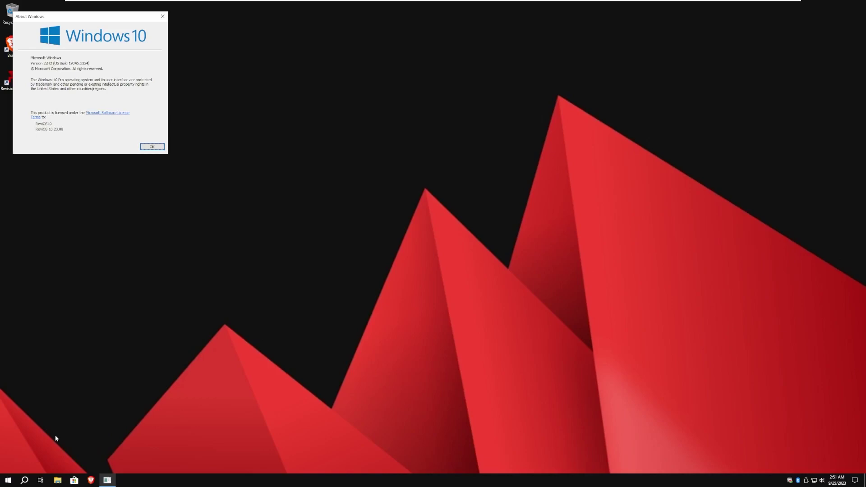
click(152, 146)
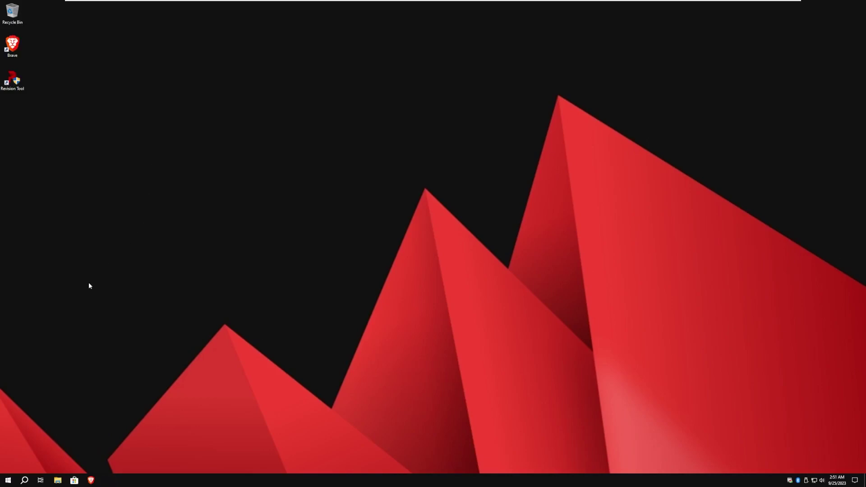
- Open the Start app list and expand the Windows Accessories and Windows Administrative Tools folders
click(8, 479)
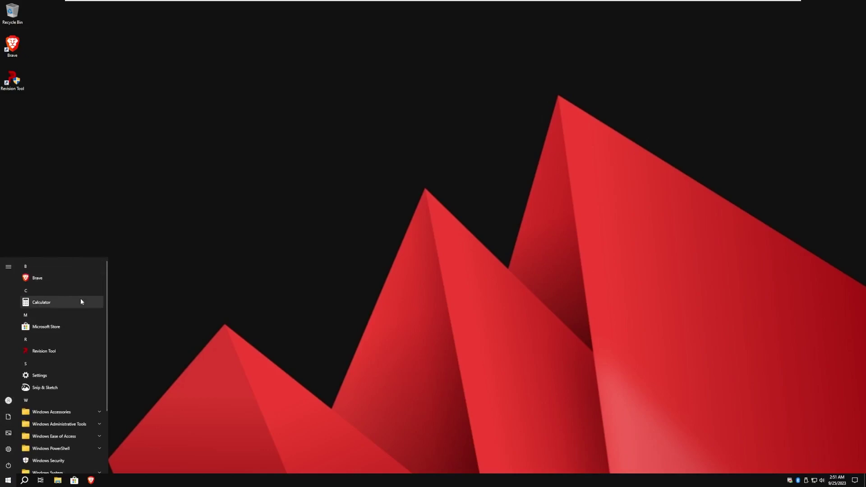
scroll(80, 318, down, 3)
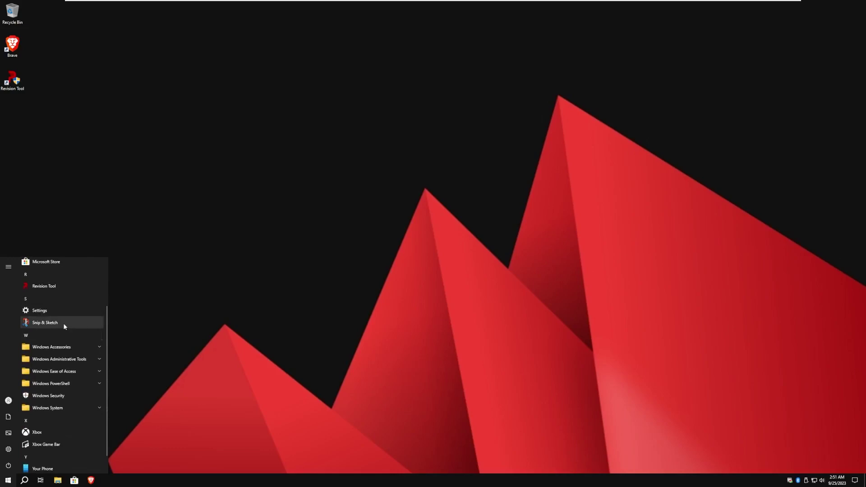
click(54, 347)
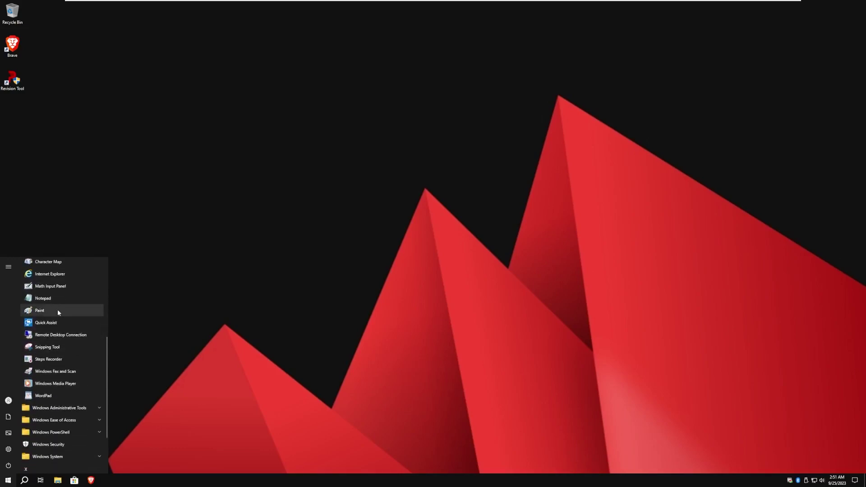
scroll(54, 334, down, 3)
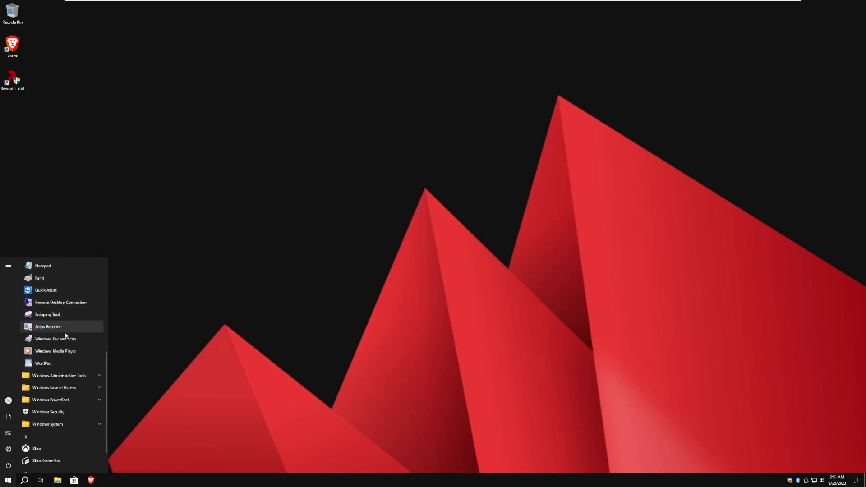
click(59, 373)
- Expand the Windows Ease of Access, Windows PowerShell and Windows System folders, then scroll back up
scroll(61, 372, down, 5)
scroll(59, 368, down, 2)
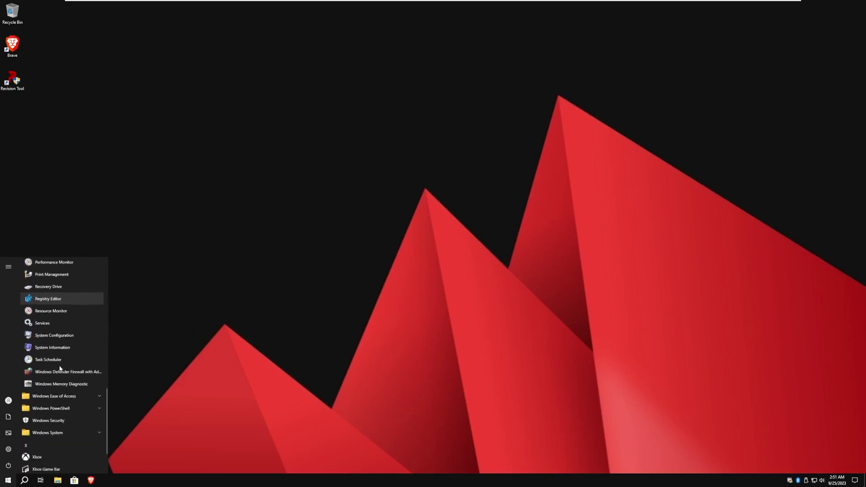
click(59, 368)
scroll(57, 365, down, 1)
click(56, 362)
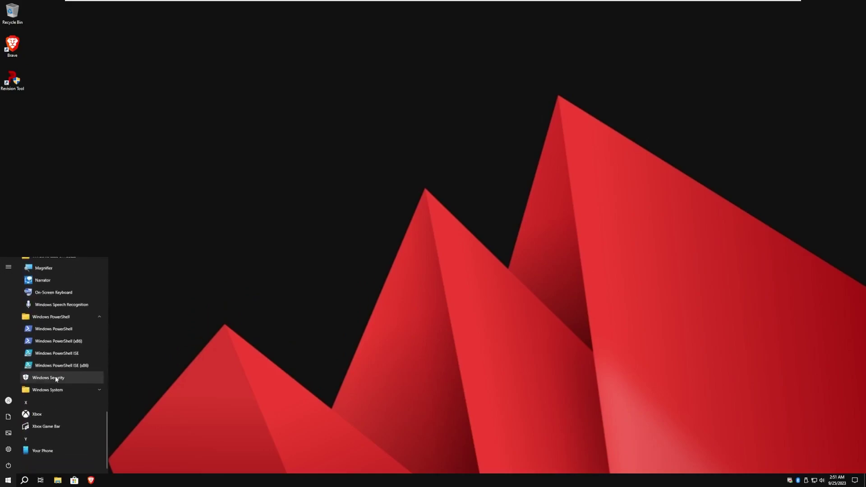
click(58, 388)
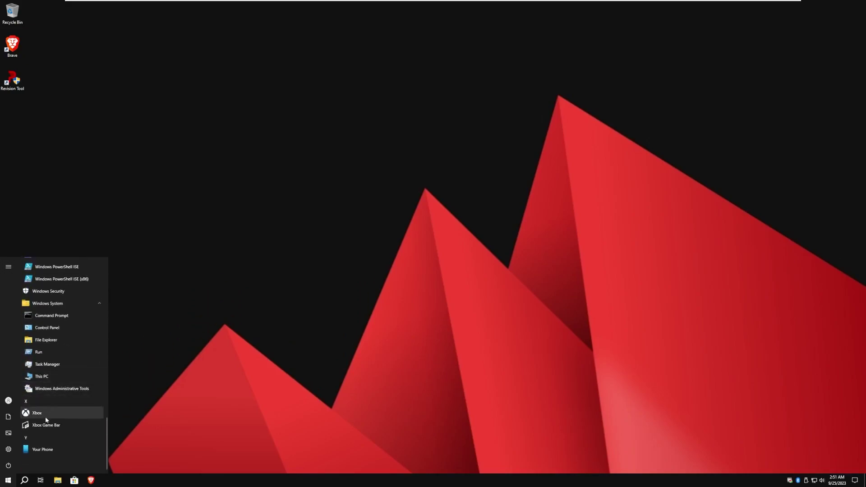
scroll(43, 442, up, 1)
scroll(42, 442, up, 7)
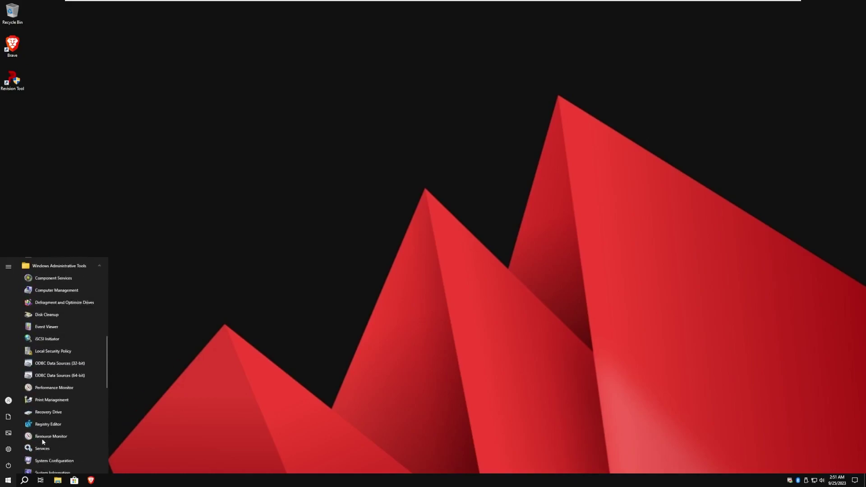
- Open Settings and Revision Tool side by side, showing Revision Tool's Windows Updates options
click(40, 304)
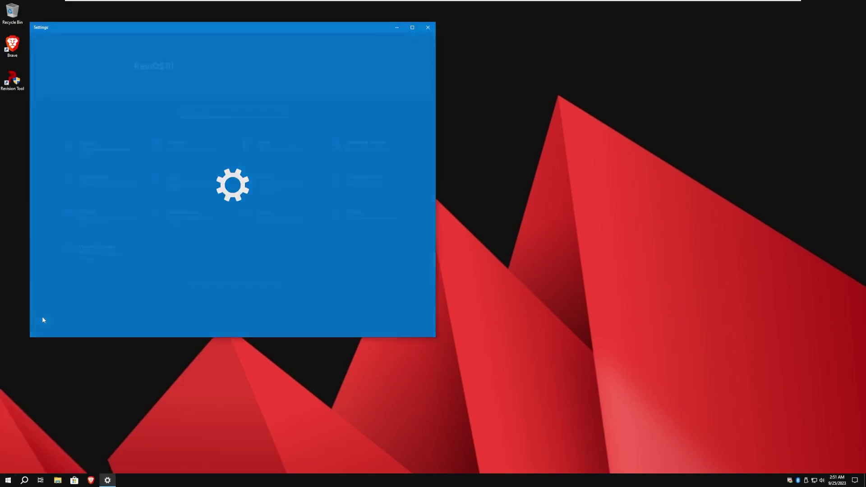
double_click(12, 80)
click(398, 288)
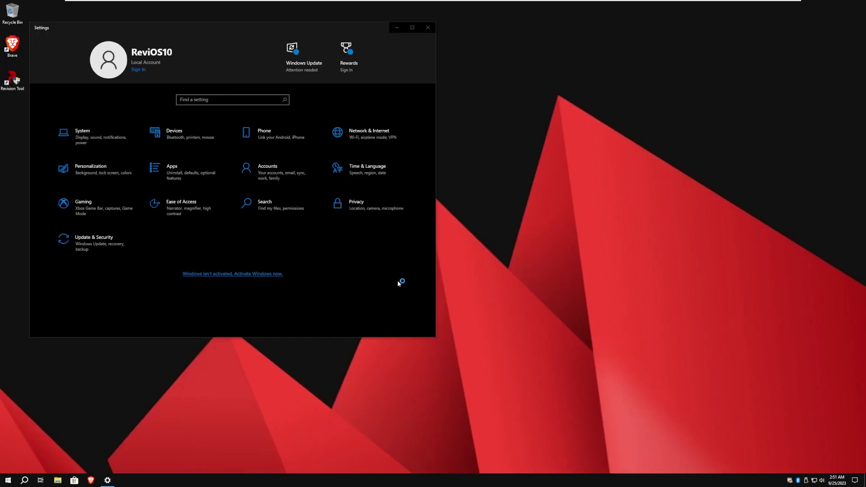
drag(321, 124, 527, 119)
click(463, 244)
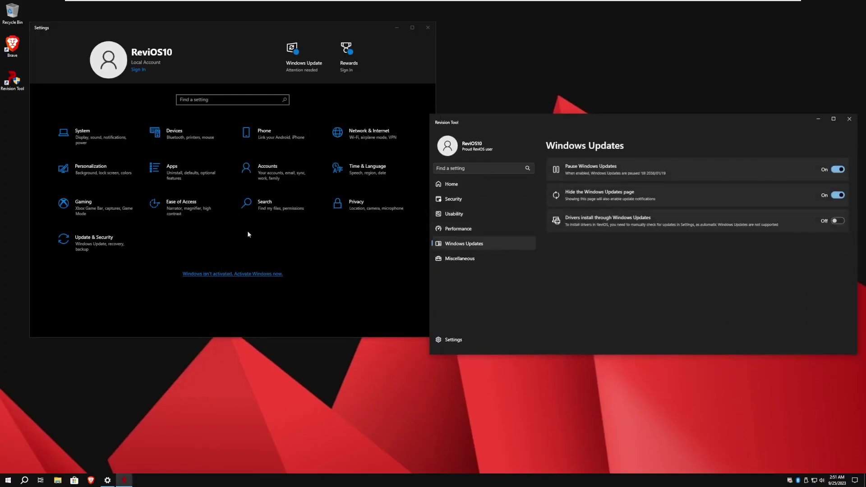
- Switch off Pause Windows Updates and show the Update & Security Backup page in Settings
click(94, 238)
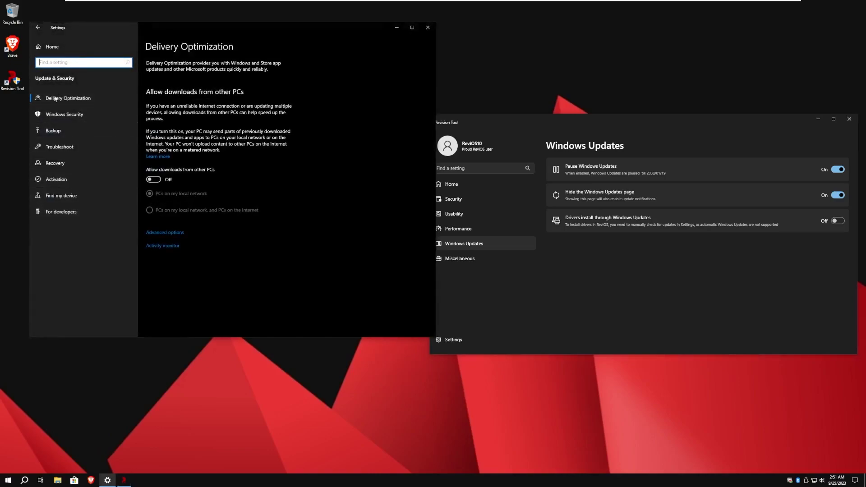
click(38, 28)
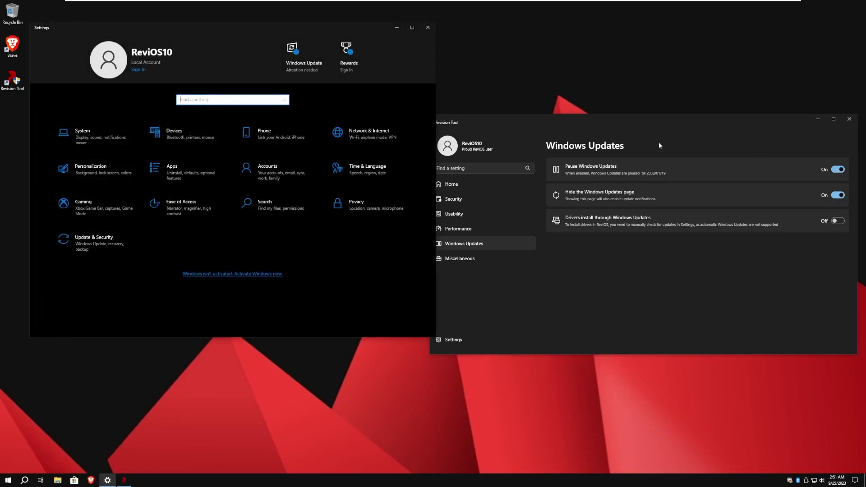
click(623, 153)
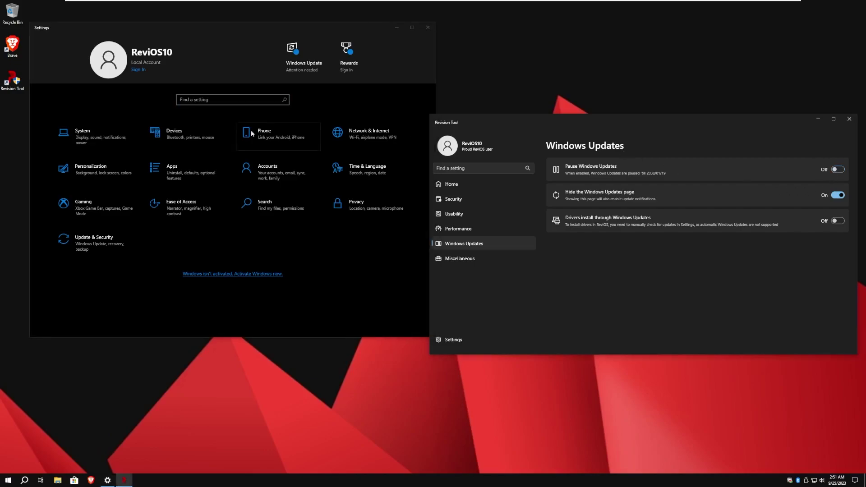
click(94, 238)
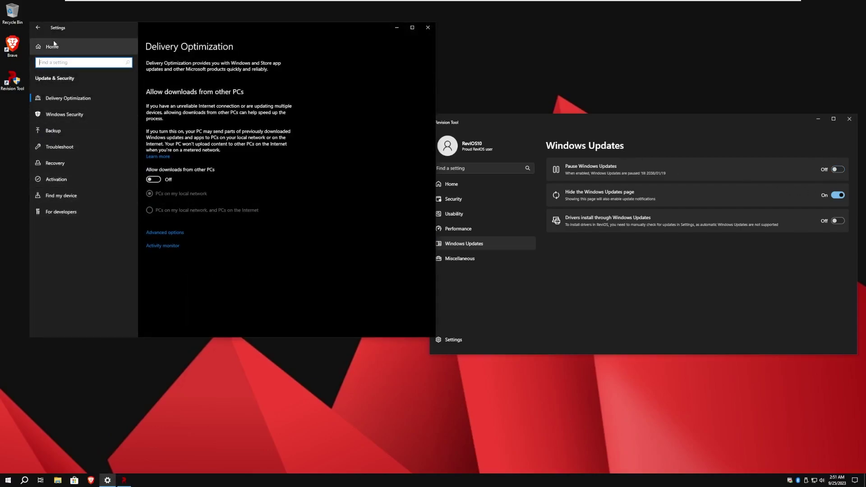
click(54, 45)
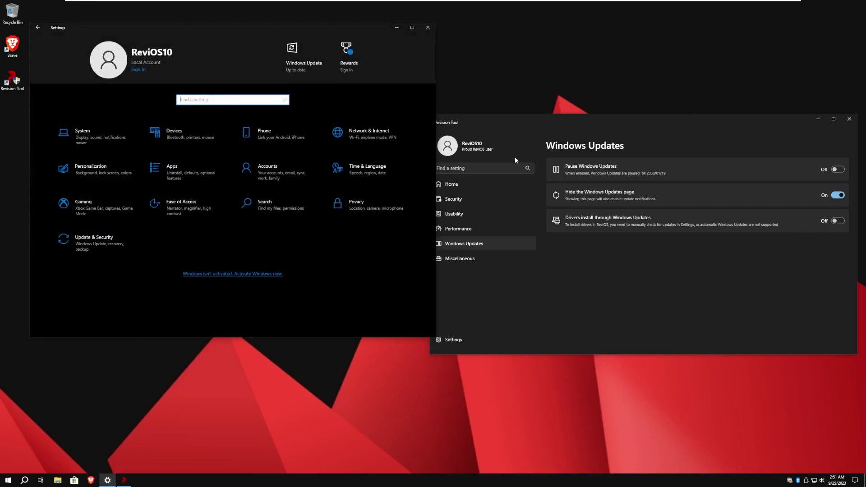
click(74, 239)
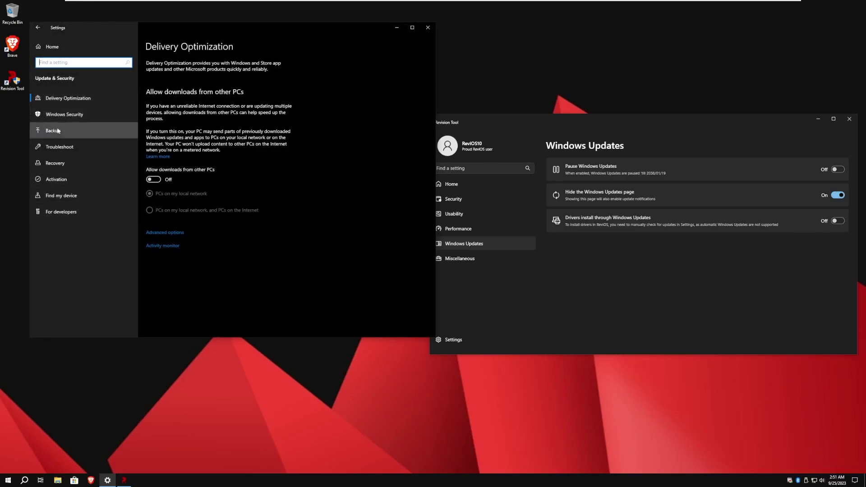
click(58, 131)
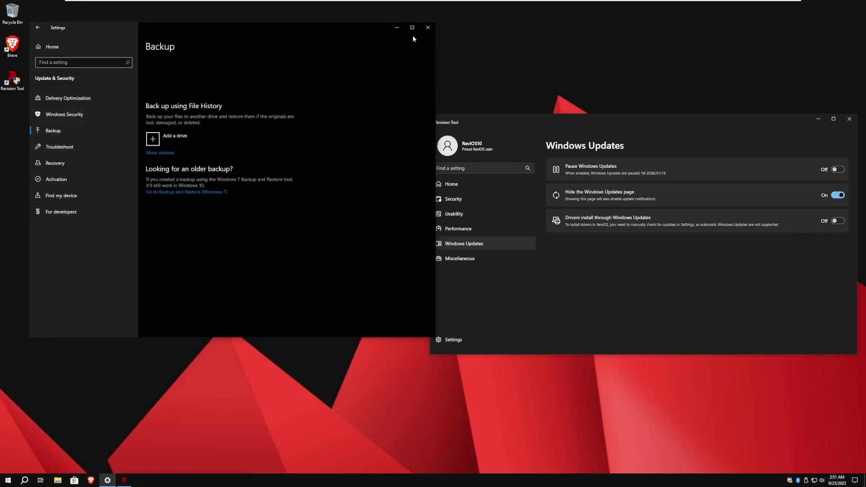
- Turn on Battery Health Reporting in Revision Tool's Miscellaneous section, then minimize Revision Tool
click(427, 28)
click(490, 256)
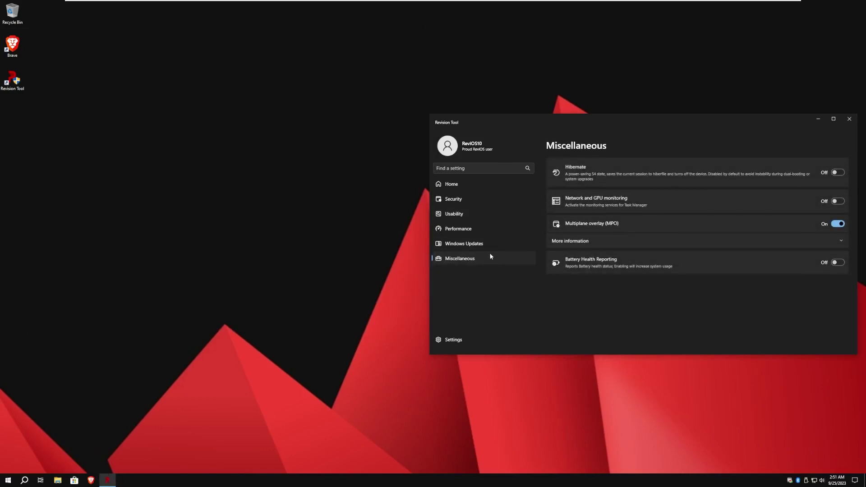
click(839, 263)
click(817, 118)
- View the desktop background settings from the desktop context menu, then close them
right_click(570, 194)
click(587, 256)
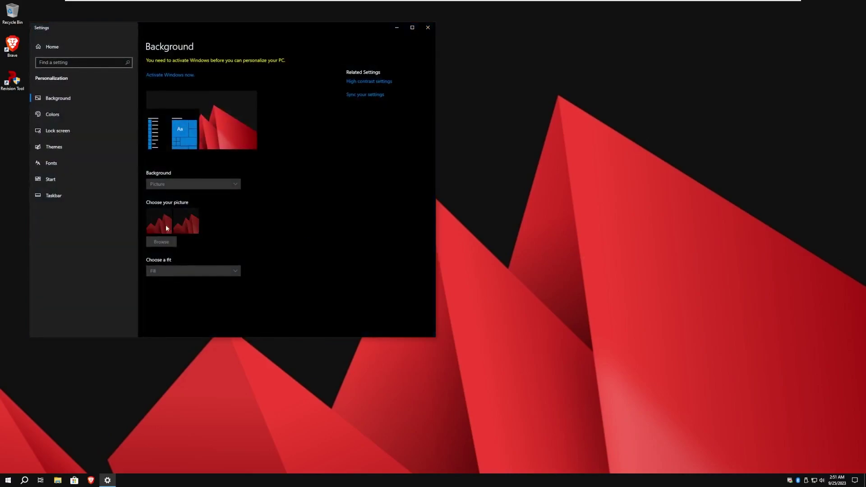
click(428, 27)
- Open This PC in File Explorer from the Start menu, then minimize it
right_click(317, 190)
click(8, 480)
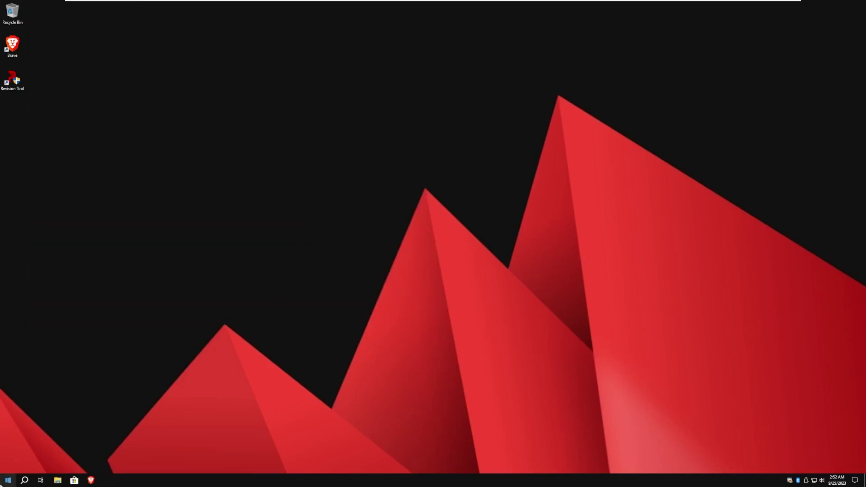
click(57, 480)
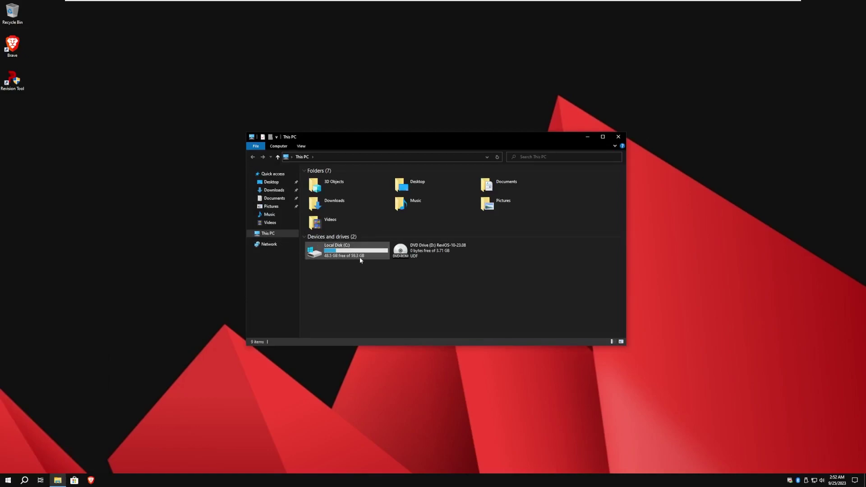
click(588, 137)
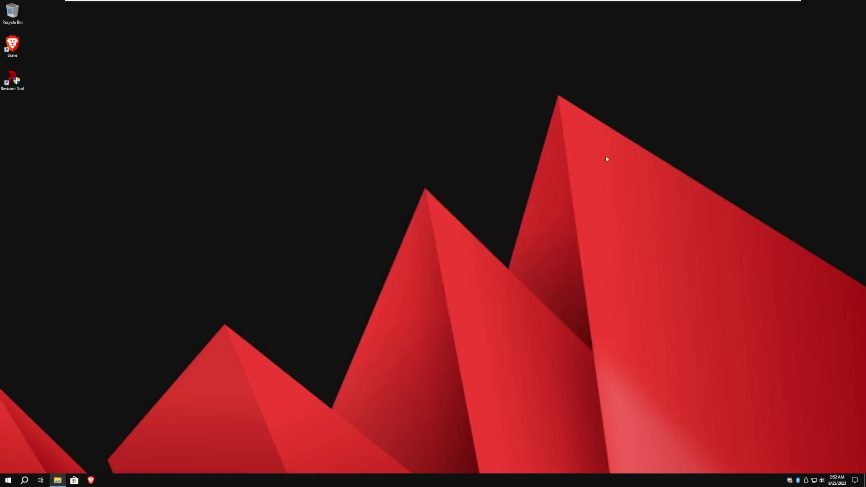
- Launch Task Manager from the taskbar and view Memory, then CPU usage on the Performance tab
right_click(469, 480)
click(488, 433)
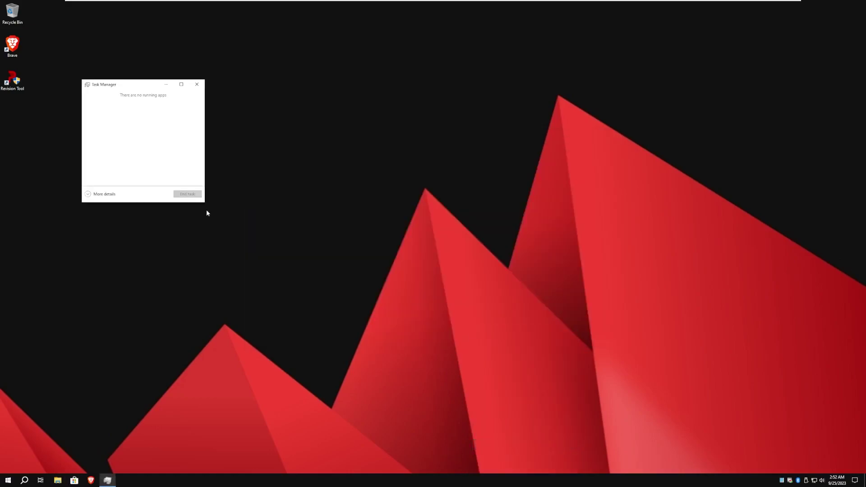
click(117, 101)
click(120, 137)
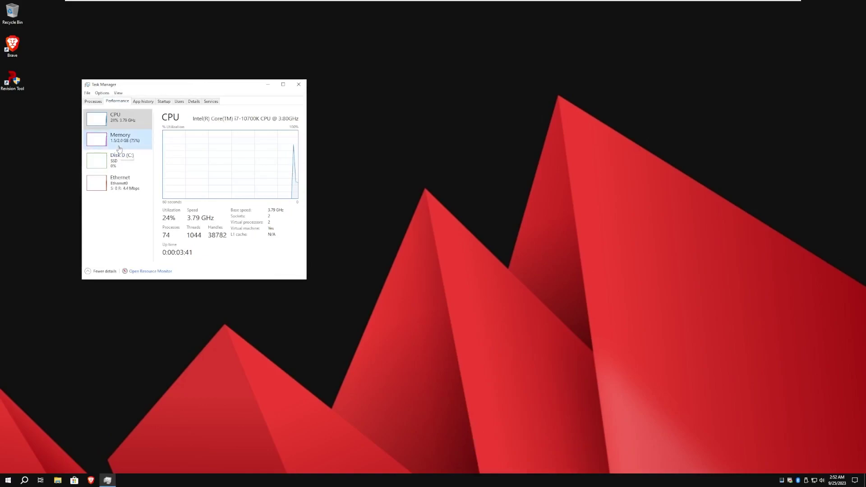
click(121, 115)
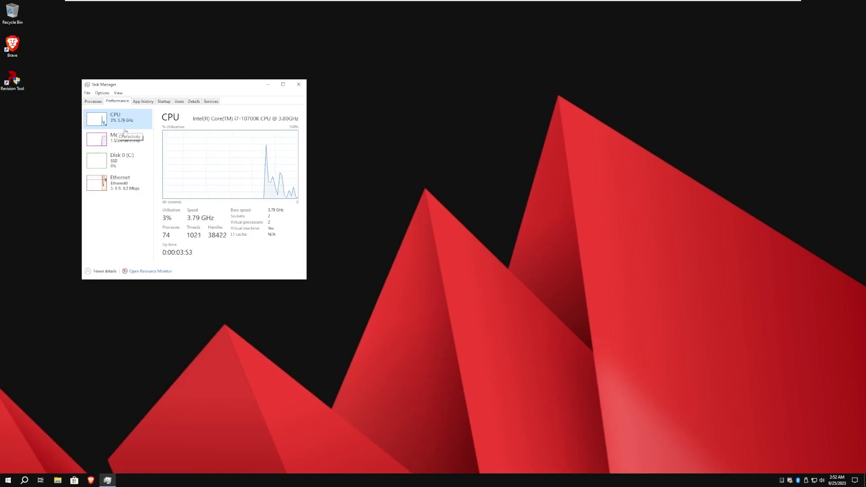
- Open Resource Monitor and position it slightly shorter beside Task Manager
click(153, 271)
drag(217, 94, 432, 86)
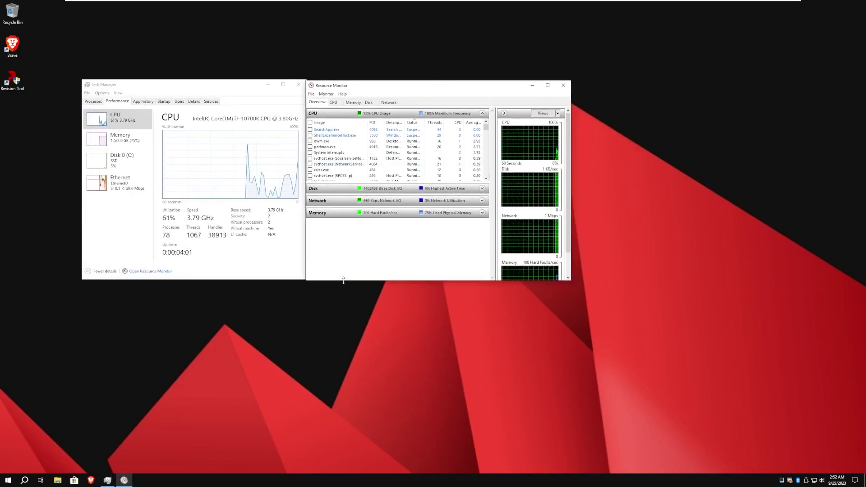
drag(342, 282, 348, 277)
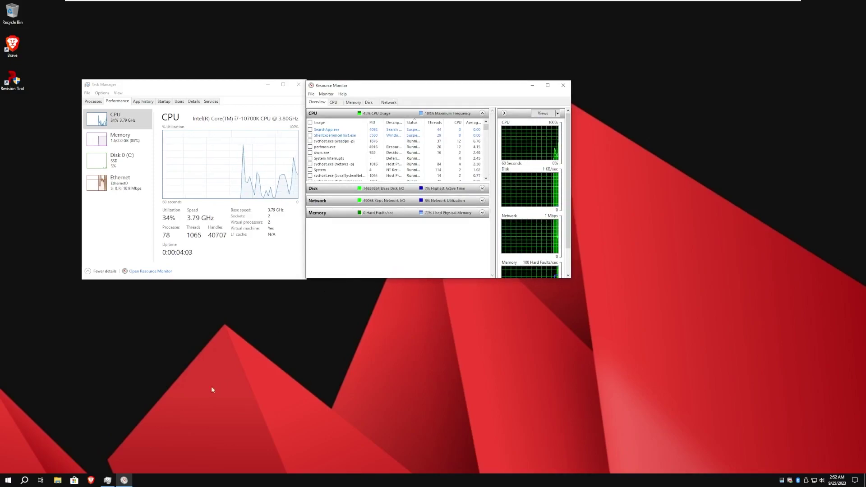
key(super)
scroll(59, 361, down, 5)
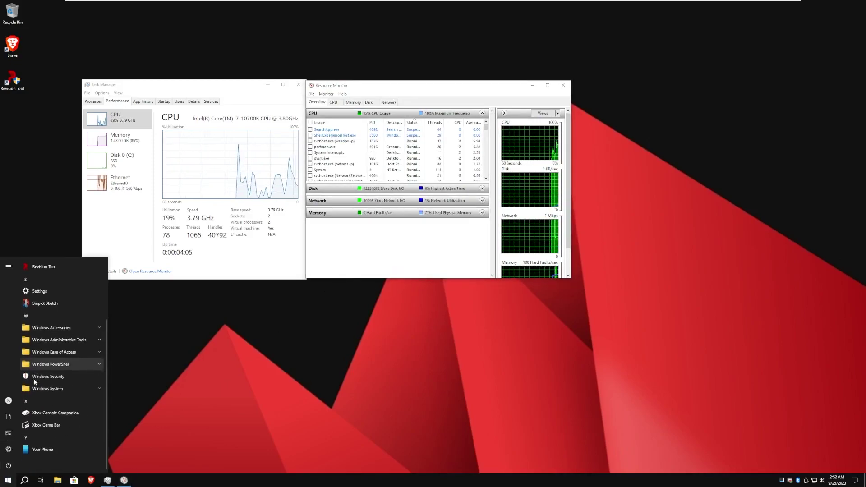
mouse_move(1, 257)
mouse_down()
mouse_move(2, 299)
mouse_move(1, 257)
mouse_up()
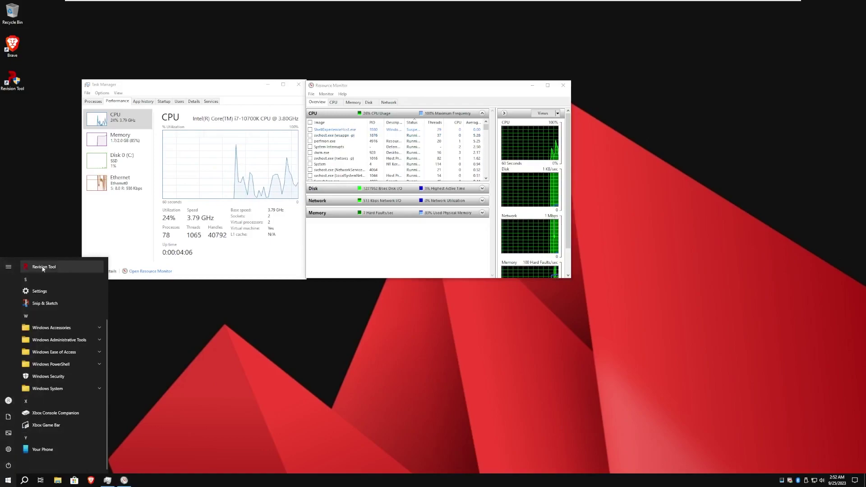
click(8, 267)
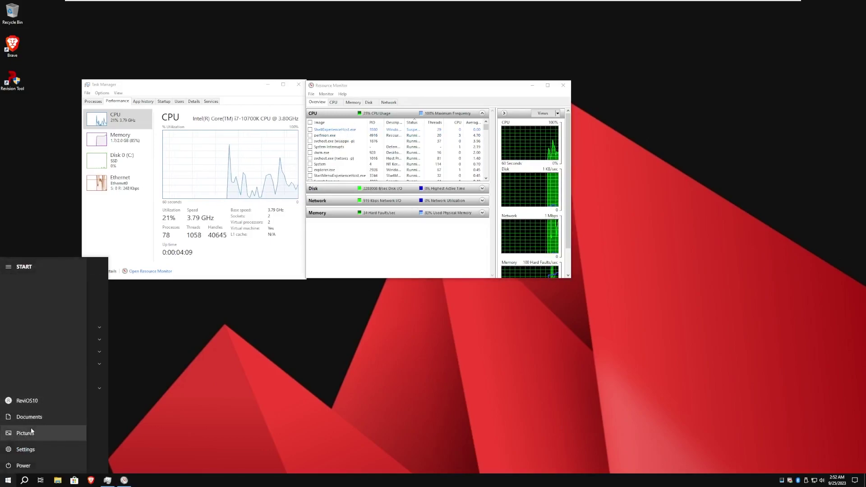
click(34, 448)
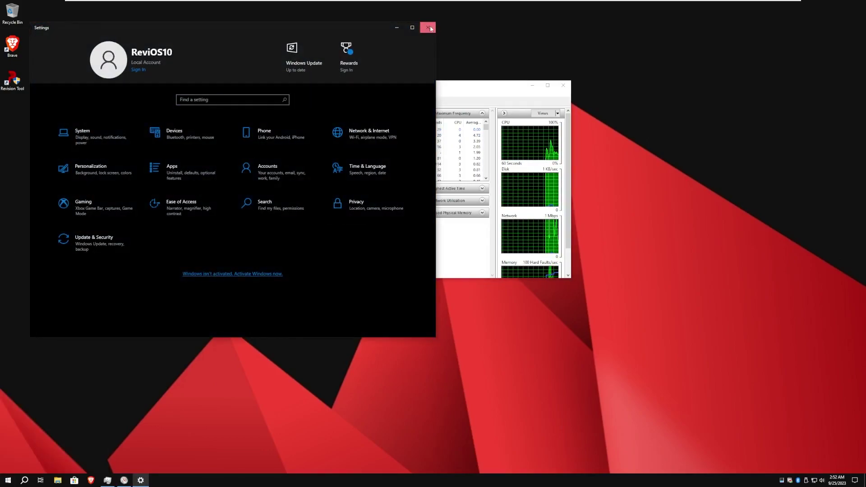
click(426, 27)
drag(397, 85, 397, 87)
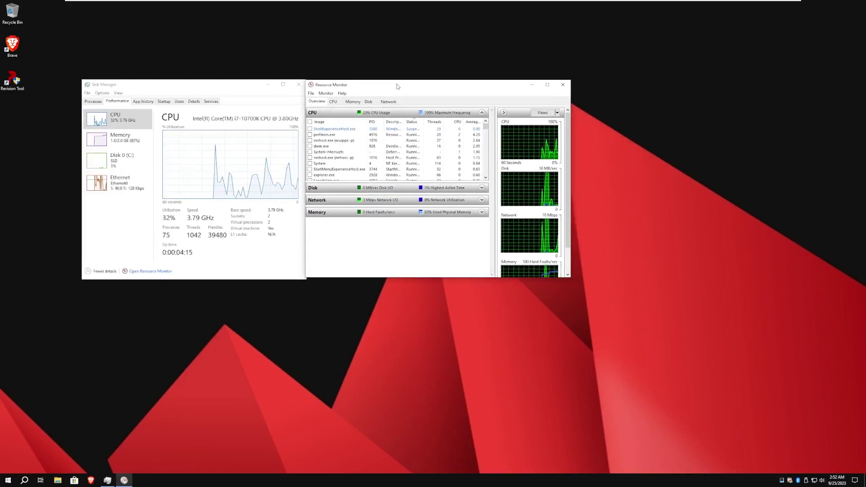